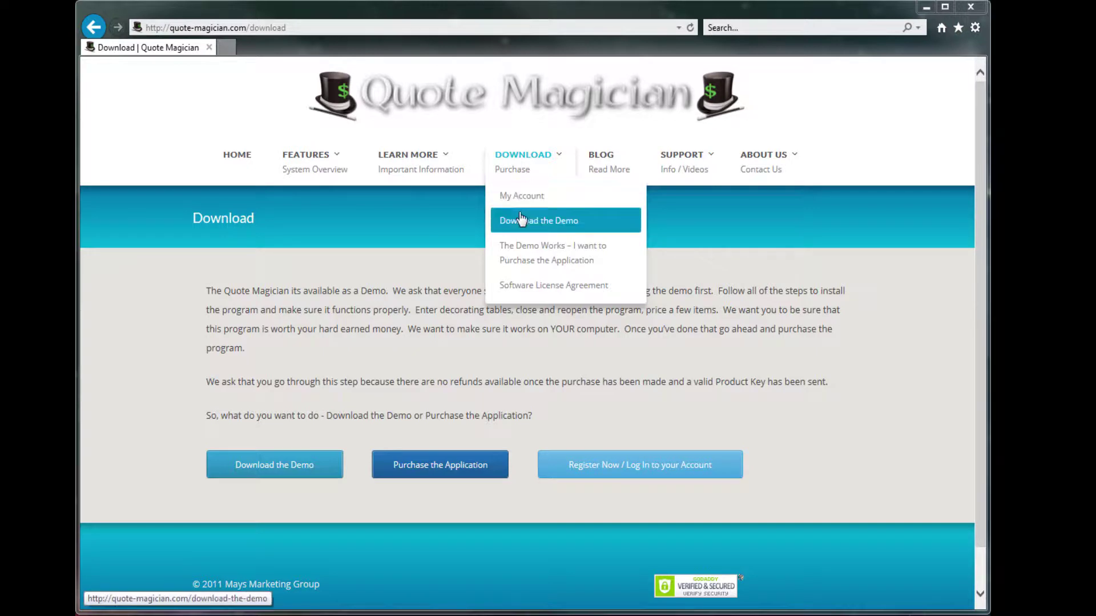
Choose the Windows demo under Download the Demo and move past the Step 2 instructions
left_click(521, 221)
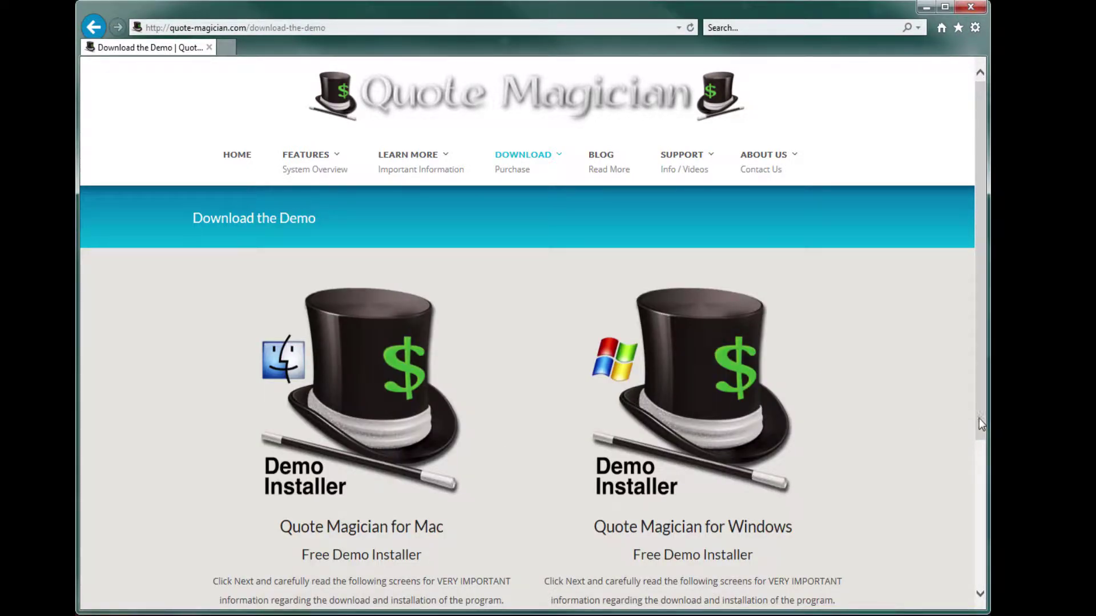
left_click_drag(978, 419, 984, 468)
left_click(687, 564)
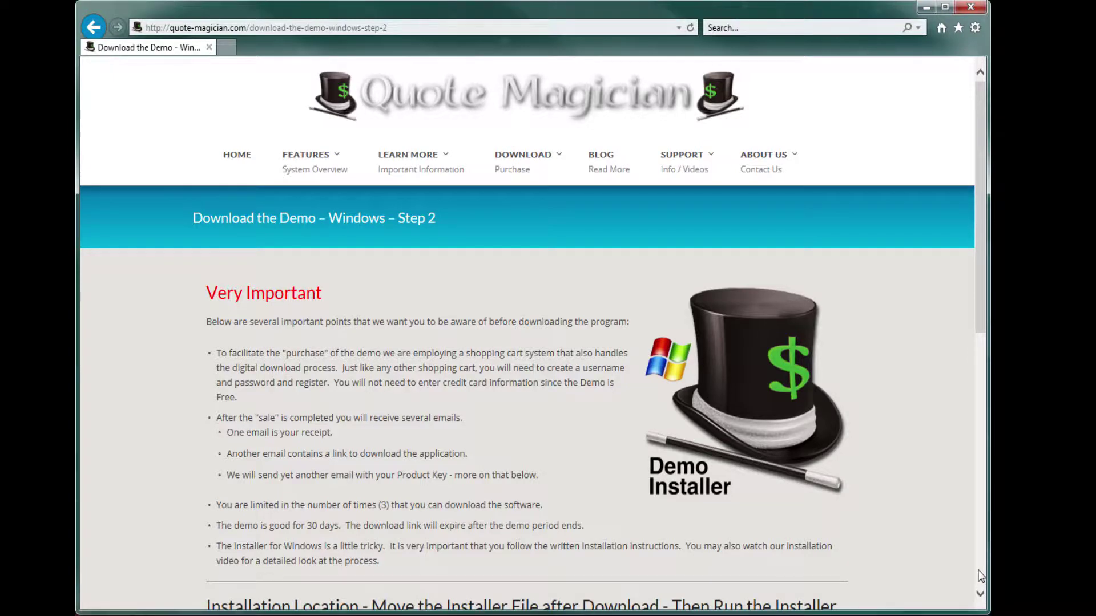
scroll(980, 576, "down", 7)
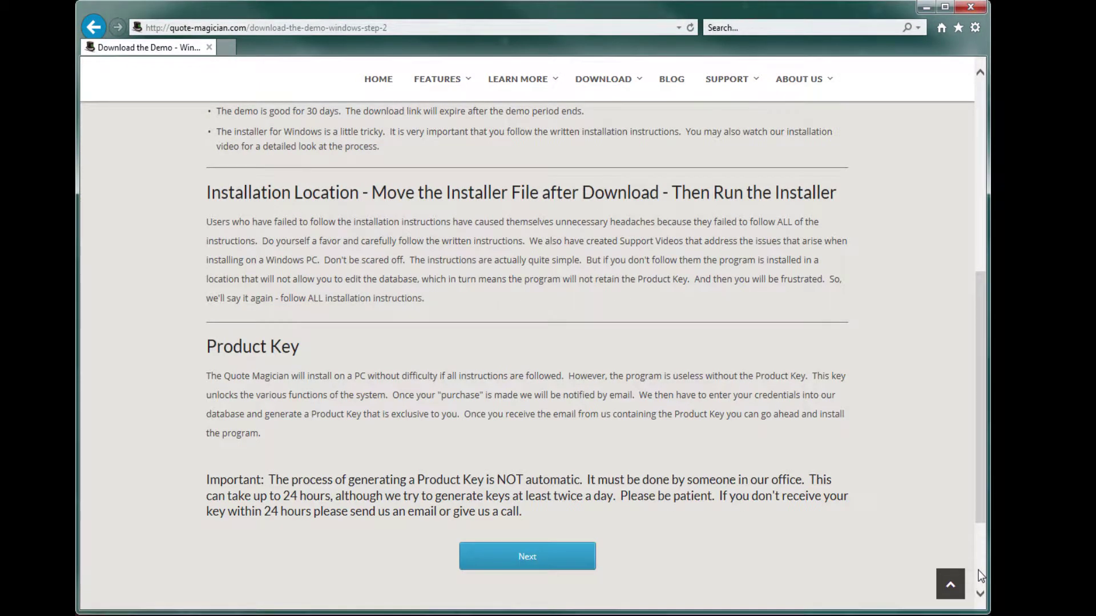
scroll(980, 575, "down", 2)
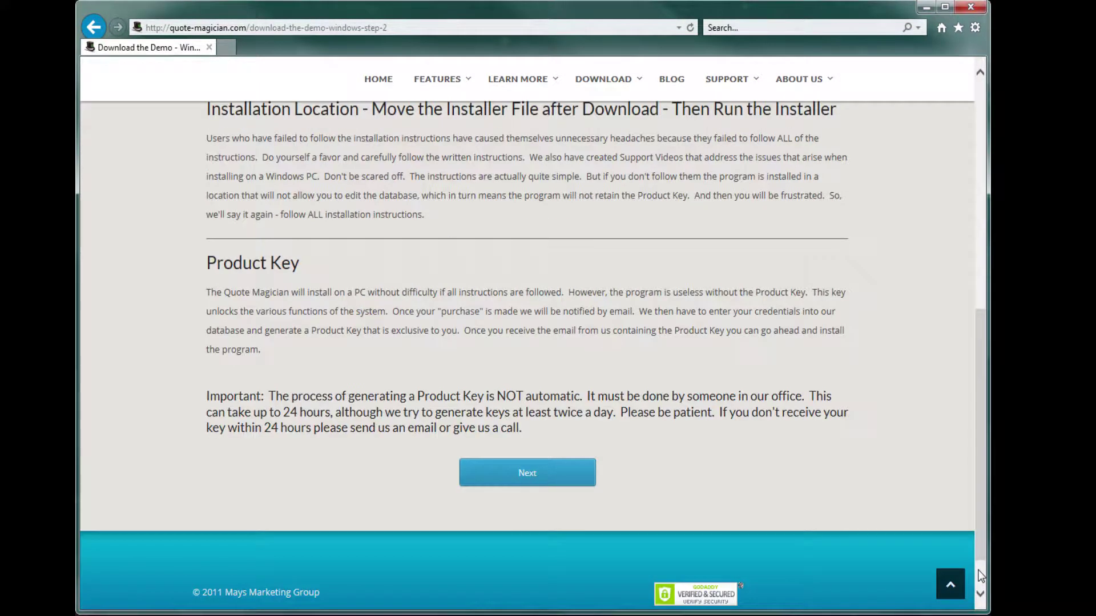
left_click(539, 473)
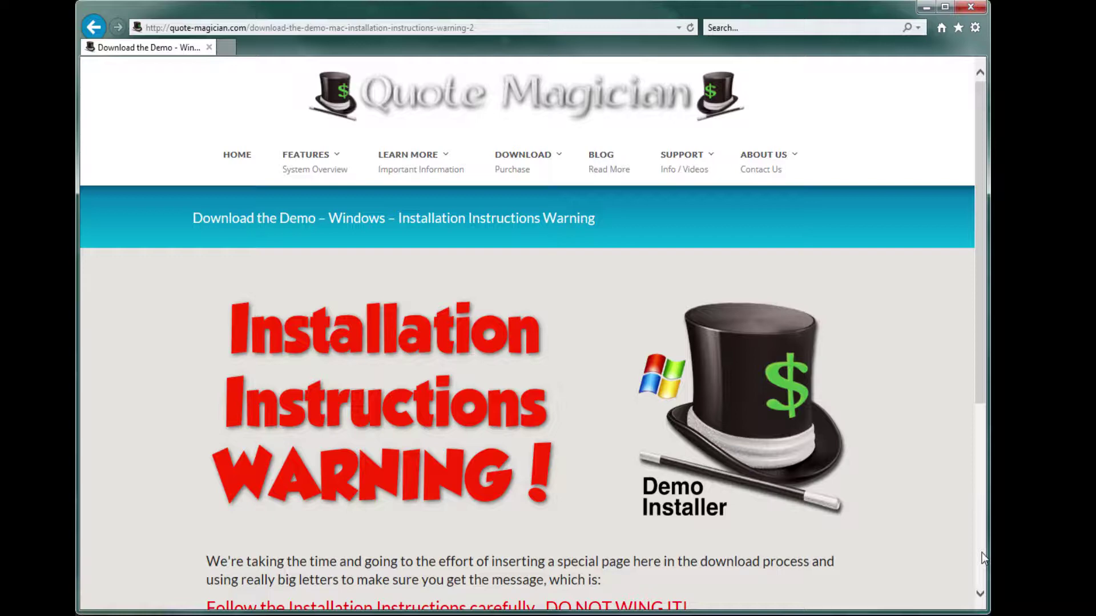
From the Installation Instructions Warning page, add the free Windows demo to the cart
left_click(982, 552)
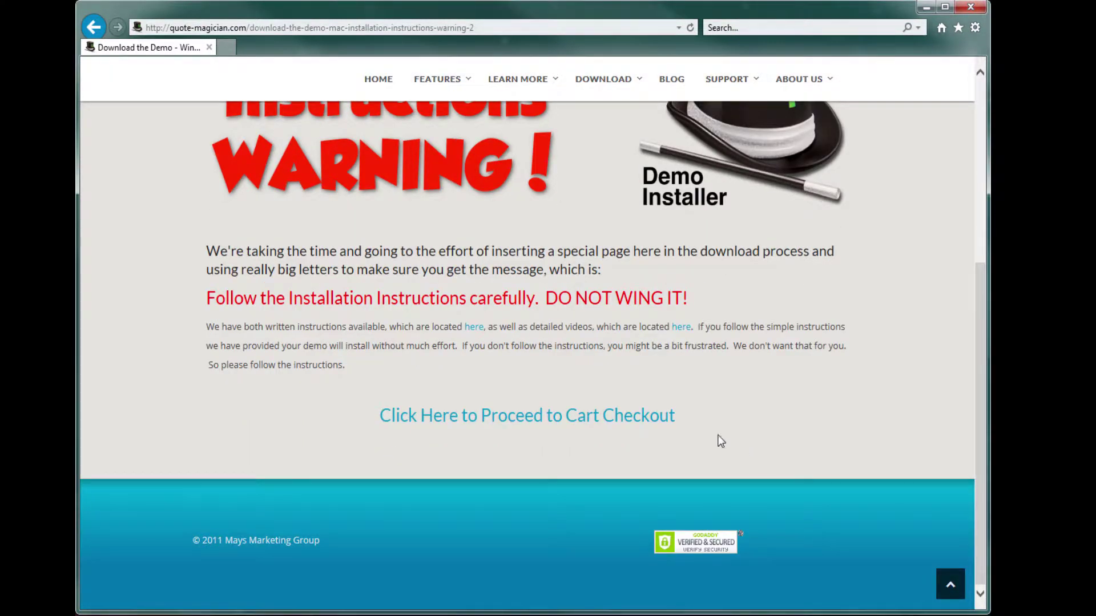
left_click(497, 423)
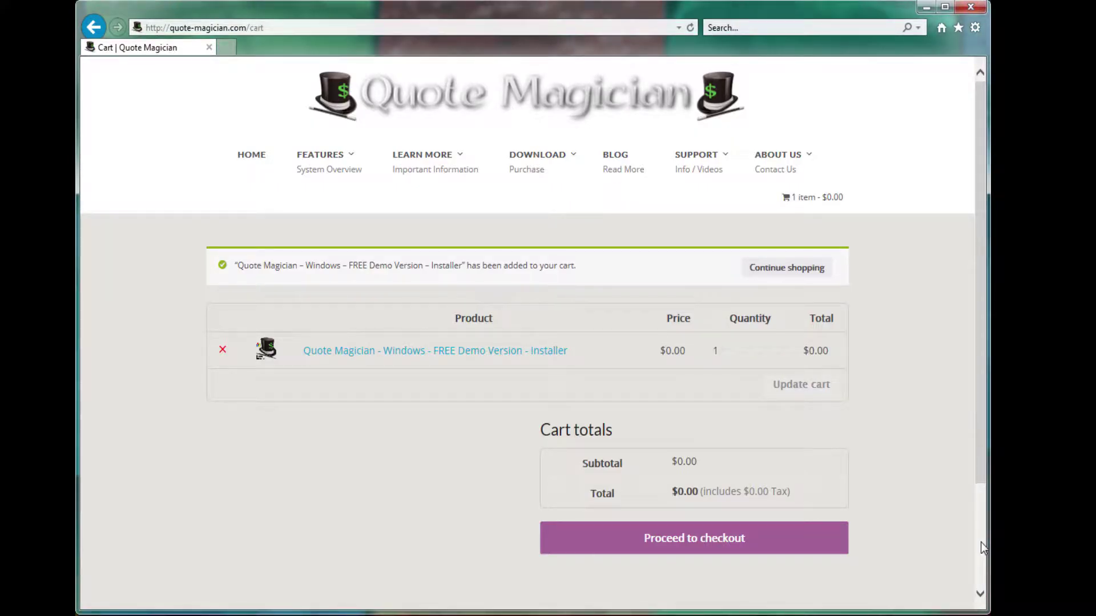
At checkout, enter the billing first and last name, company name, and country United States
left_click(709, 537)
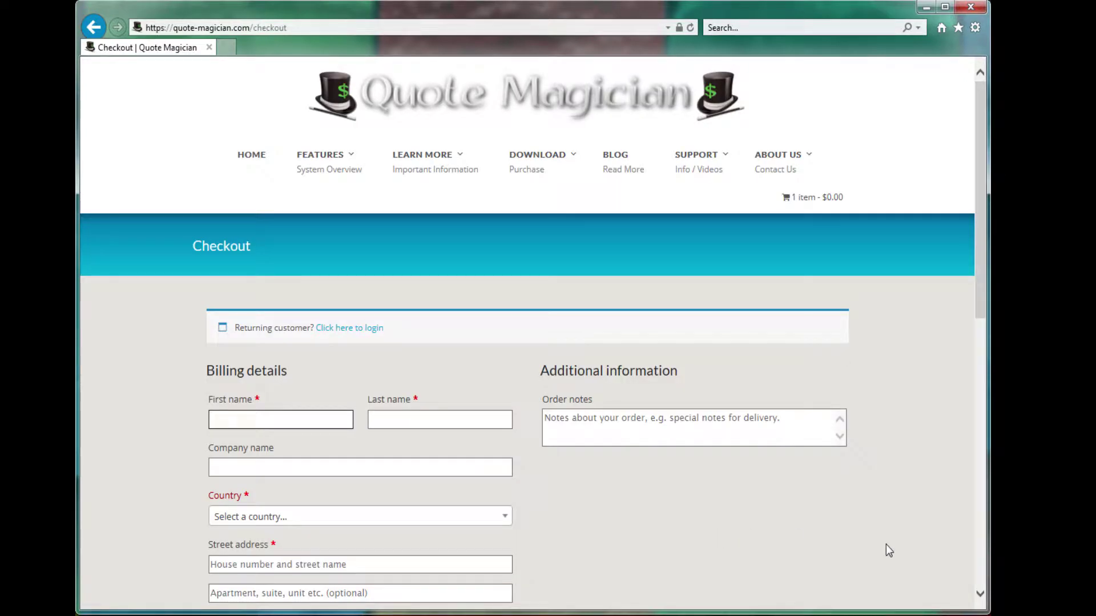
type("Oliver")
key("Tab")
type("Wood")
key("Tab")
type("Magical Printing and Embroidery")
key("Tab")
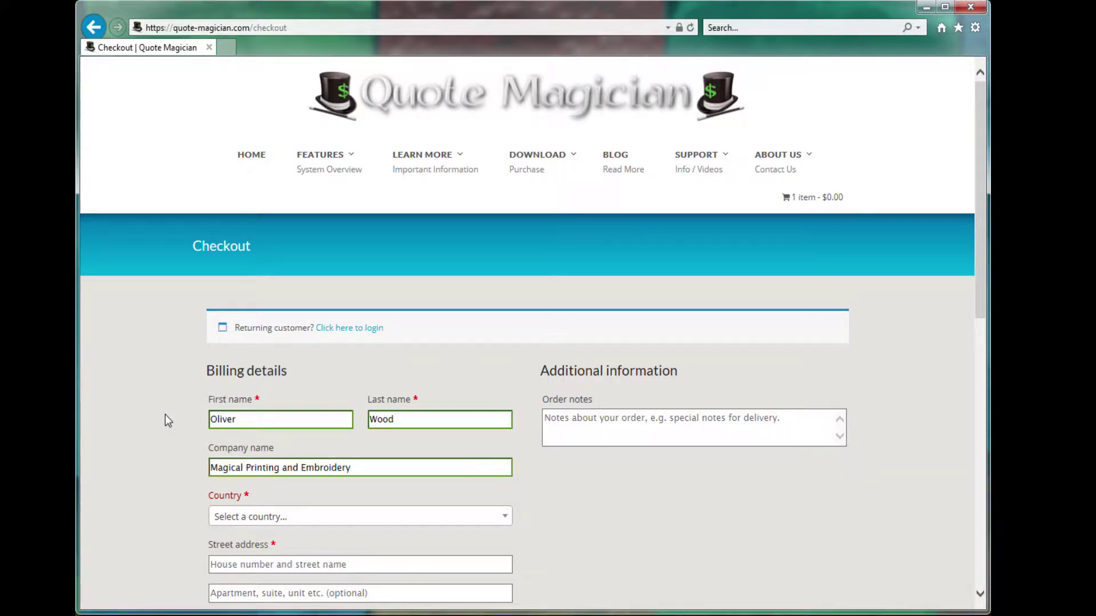
type("United States (US")
Fill in the billing street address, town, state and ZIP code
scroll(253, 165, "down", 5)
left_click(228, 232)
type("123 Spellcaster Lane")
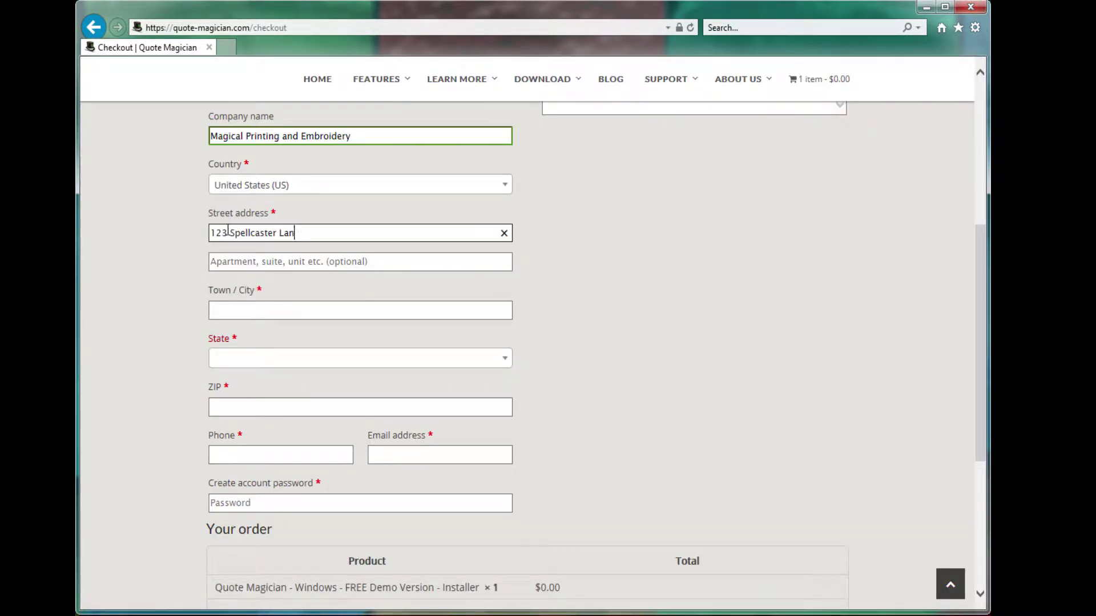
key("Tab")
type("Orlando")
key("Tab")
type("Fl")
key("Return")
key("Tab")
type("12345")
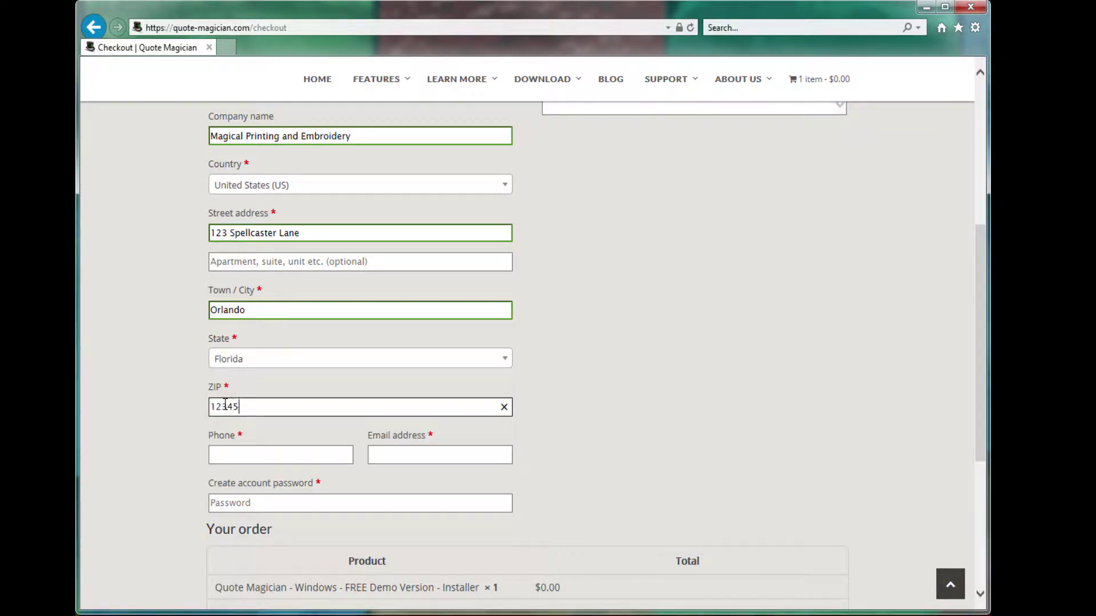
Enter the billing phone number, e-mail address and an account password
left_click(232, 455)
type("123-456-7890")
left_click(387, 455)
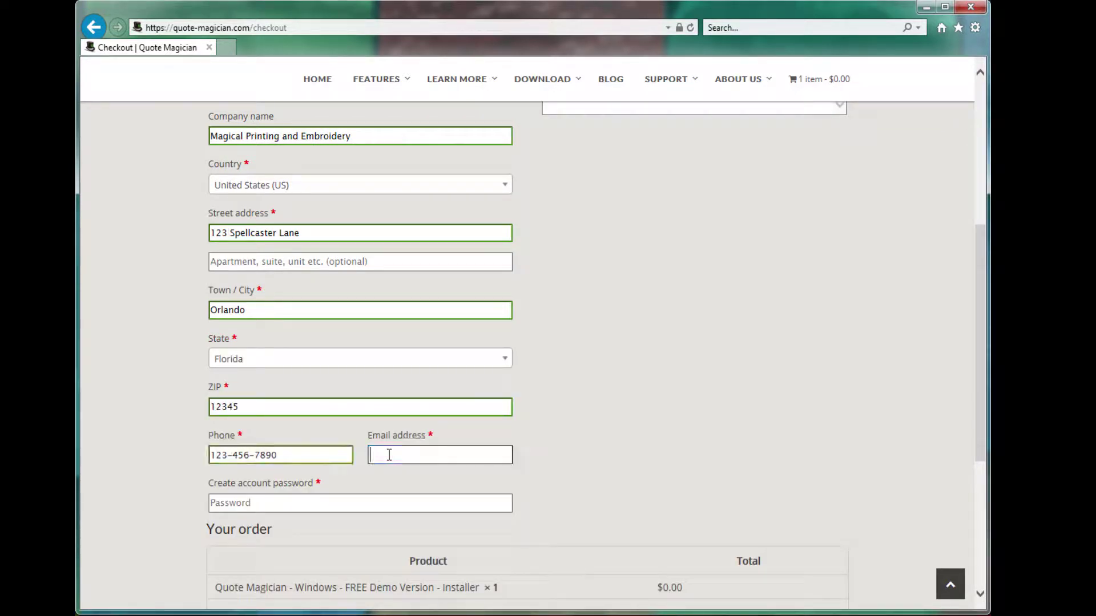
left_click(311, 503)
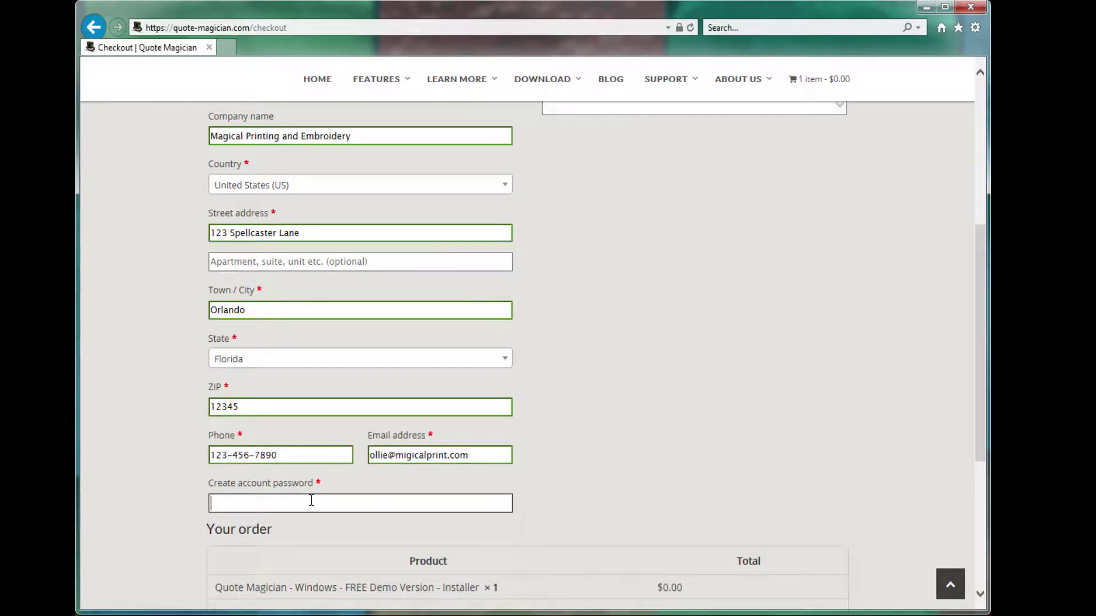
type("password12345678")
Accept the terms and conditions and place the $0.00 demo order
scroll(396, 556, "down", 5)
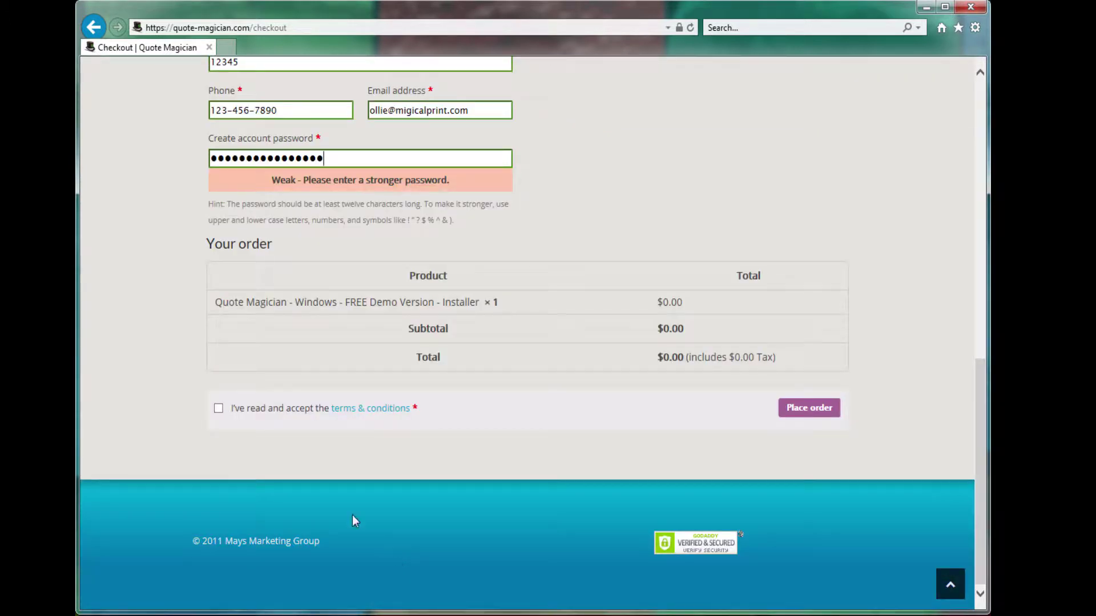
left_click(219, 409)
left_click(807, 409)
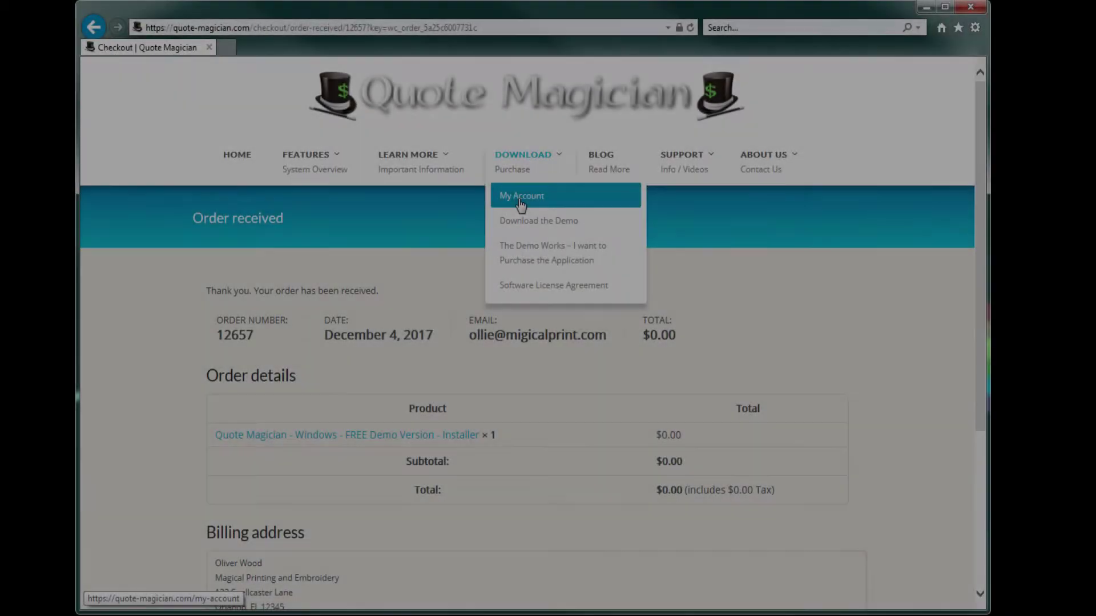
Save Quote_Magician_Windows.zip from the My Account Downloads list
left_click(521, 201)
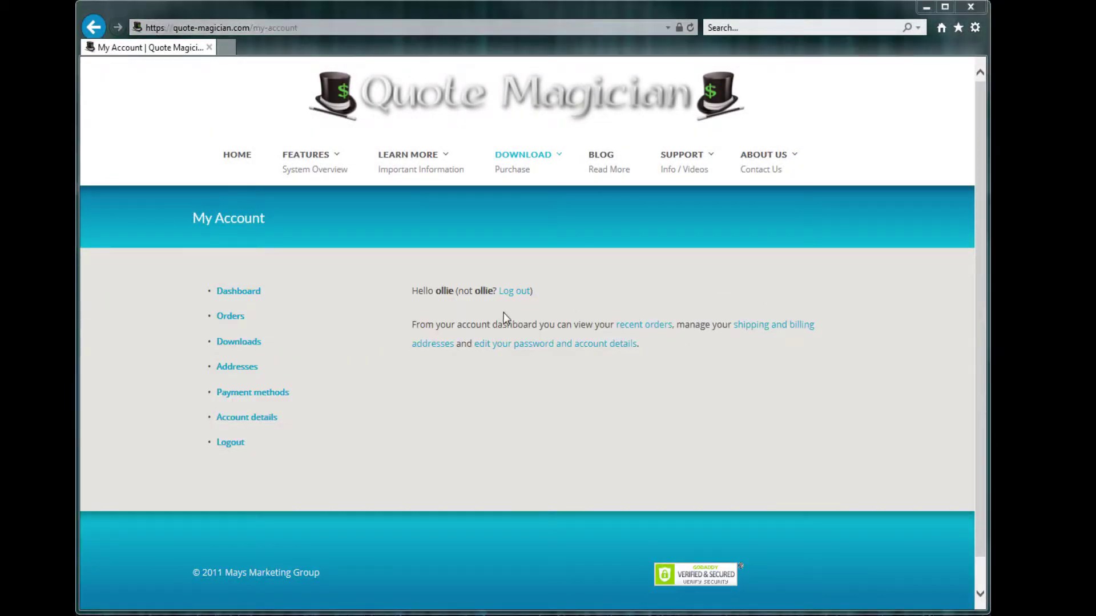
left_click(245, 341)
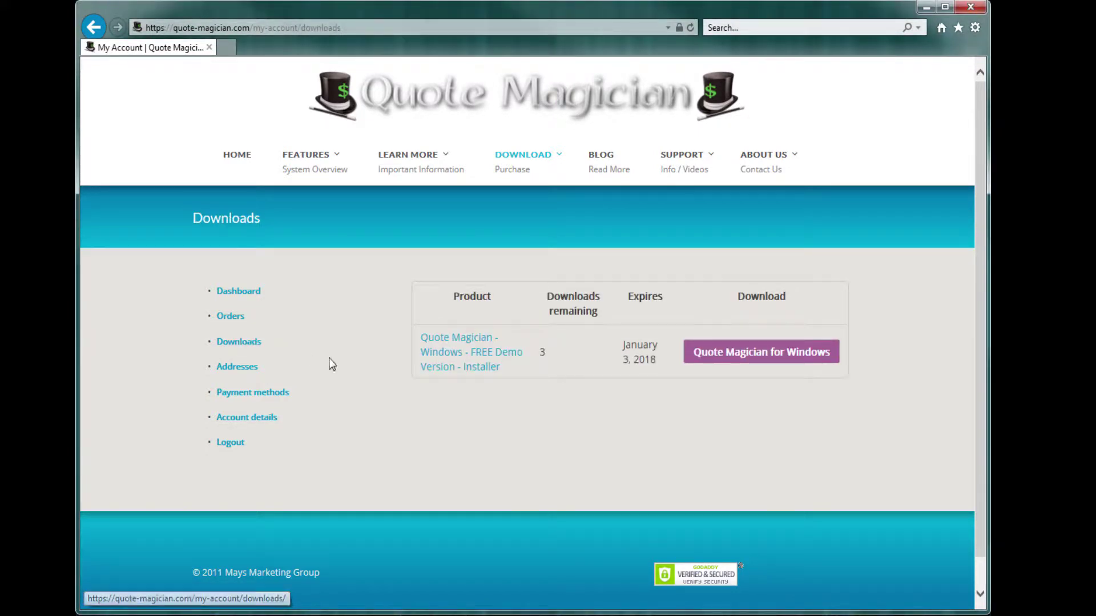
left_click(768, 354)
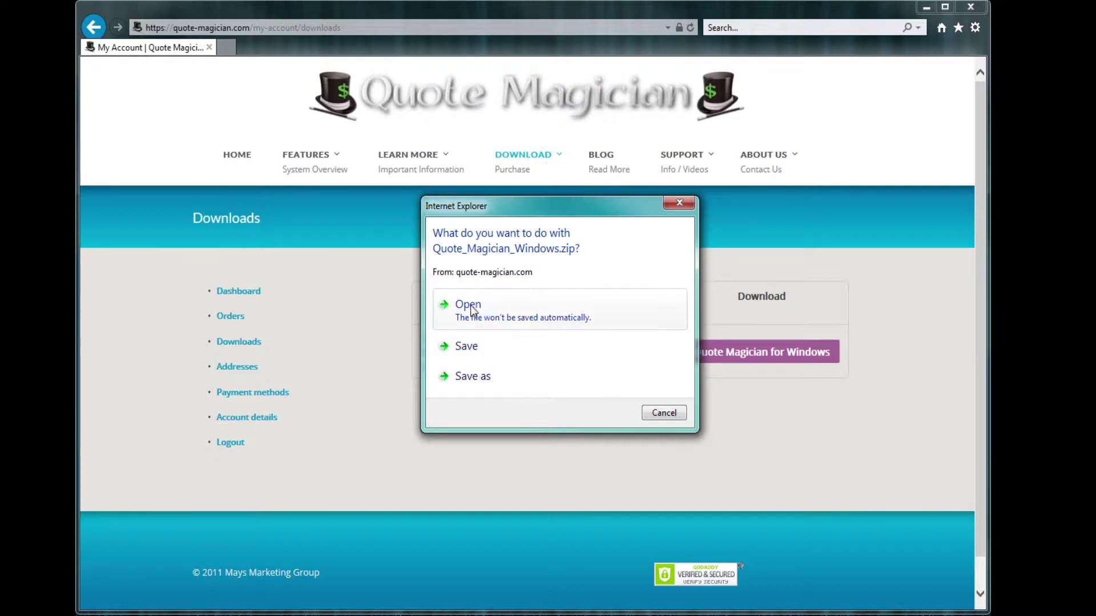
left_click(466, 346)
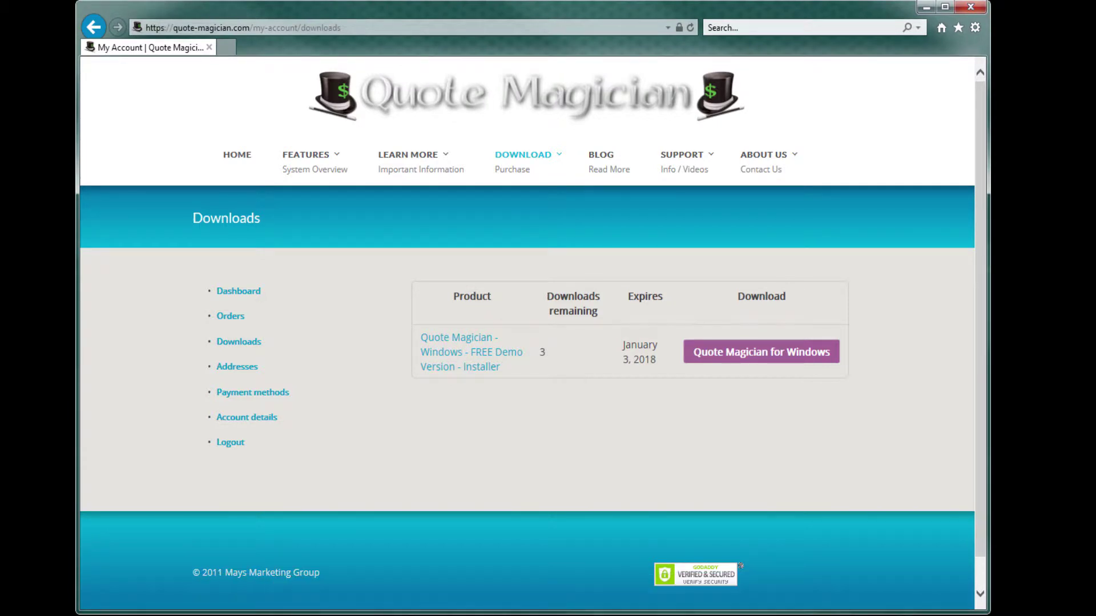
Open the QuoteMagicianWindows zip from Downloads and copy QMinstaller onto the desktop
key("super")
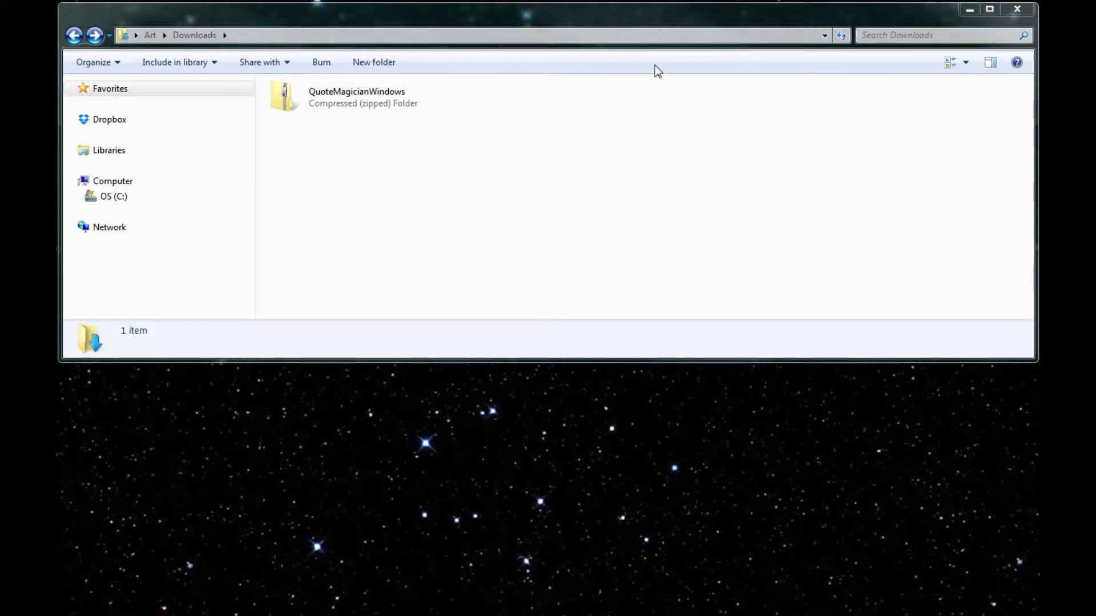
double_click(280, 97)
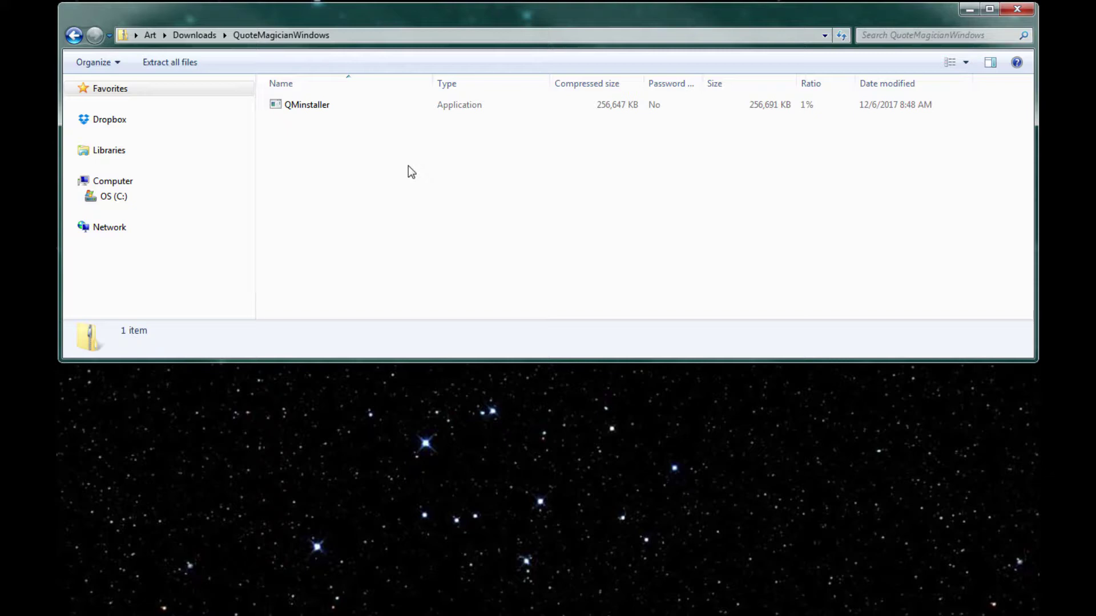
left_click_drag(285, 106, 586, 486)
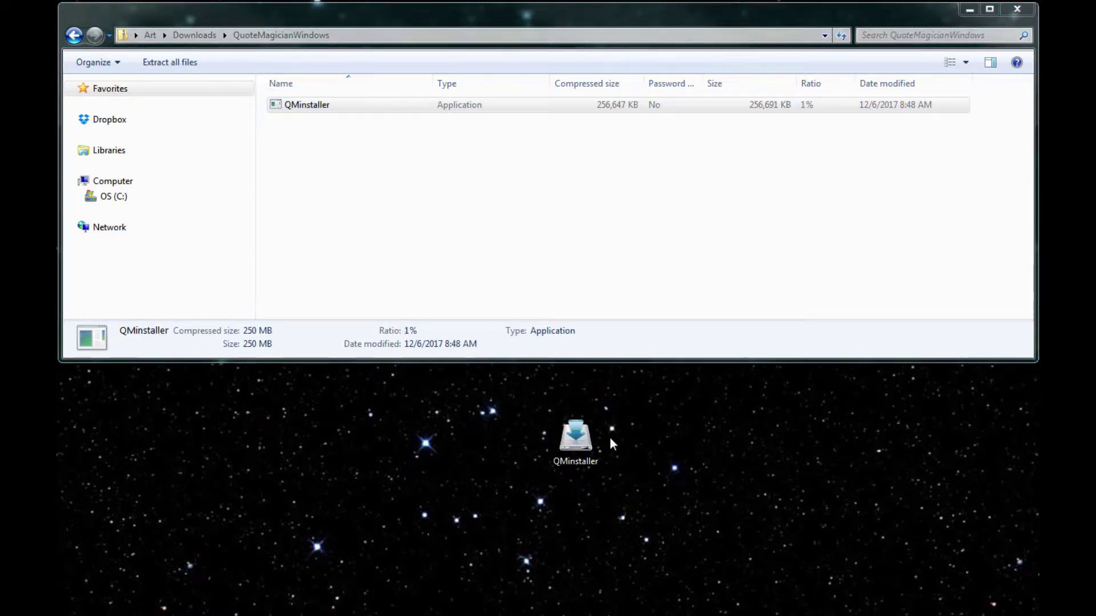
Run QMinstaller from the desktop and nudge the Open File – Security Warning dialog lower
left_click(969, 10)
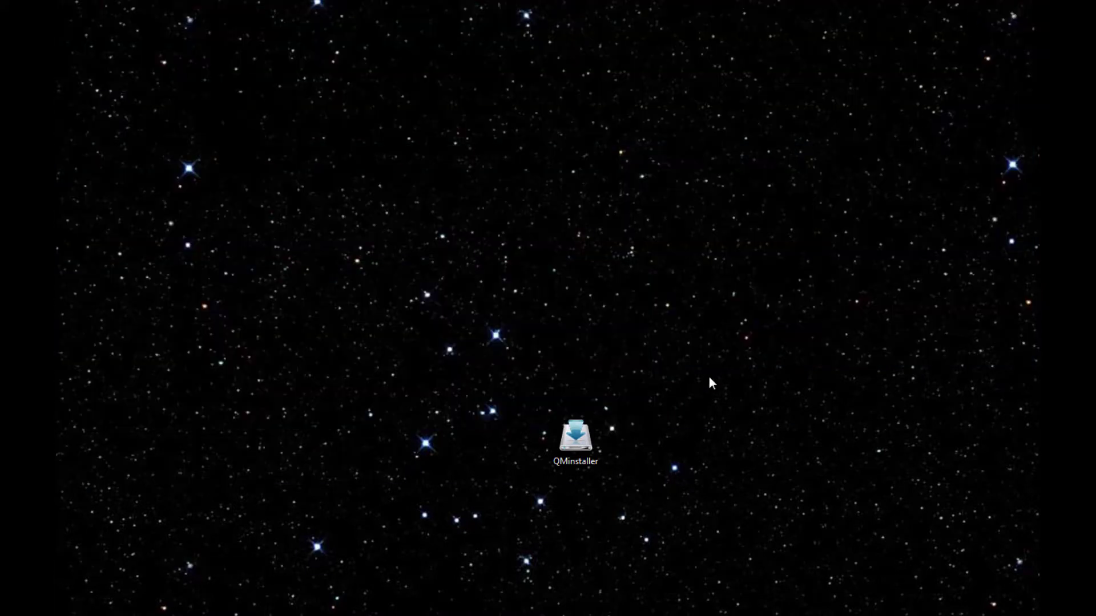
double_click(571, 440)
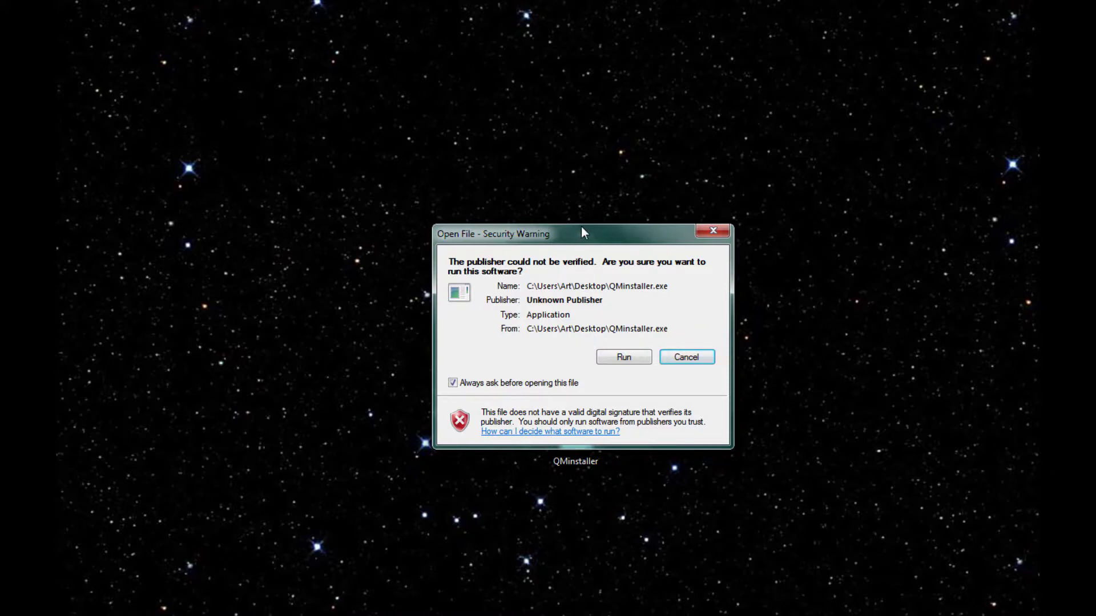
left_click_drag(582, 227, 578, 246)
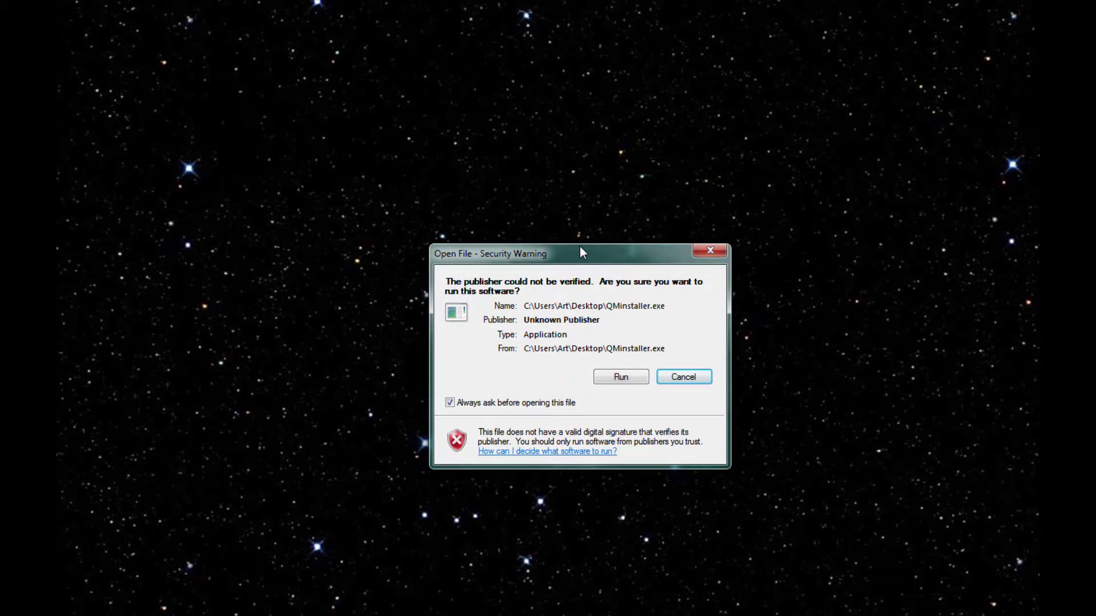
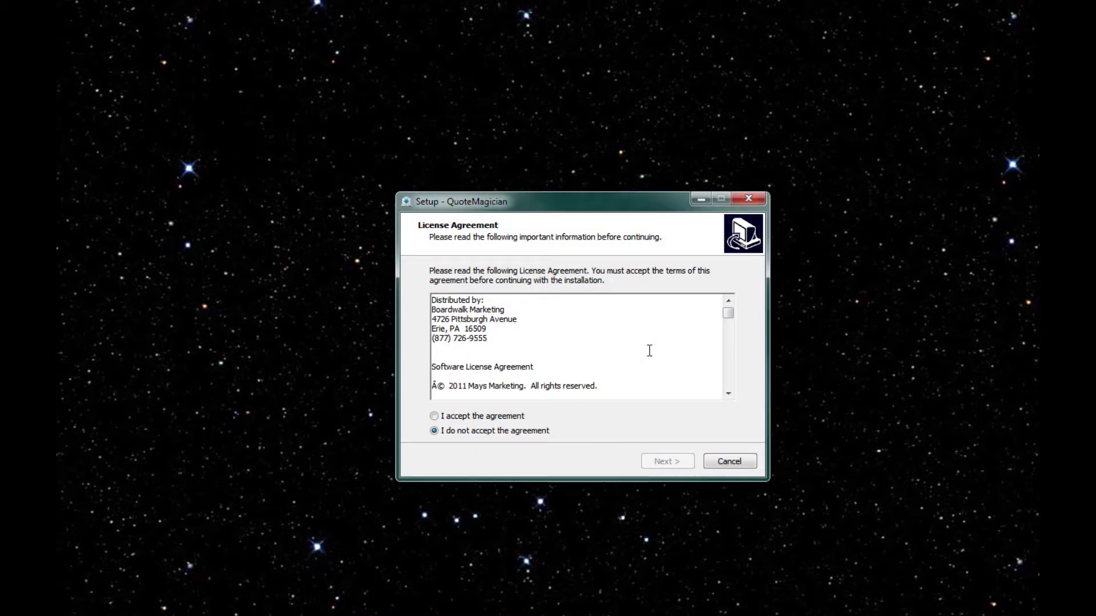
Accept the license, keep the desktop shortcut option, install QuoteMagician, and finish the setup wizard
left_click(434, 418)
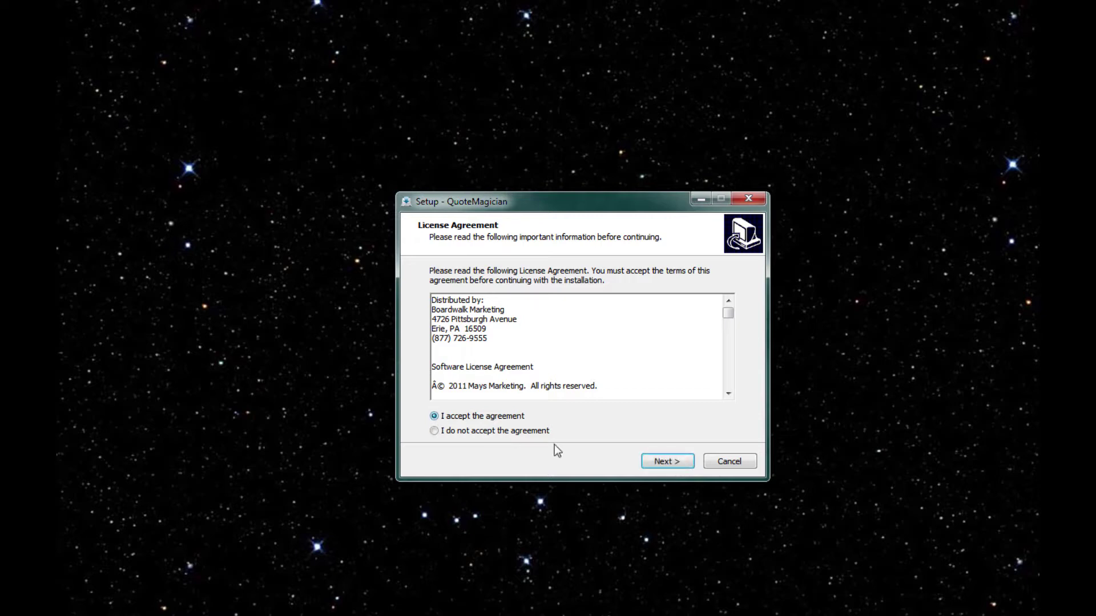
left_click(663, 464)
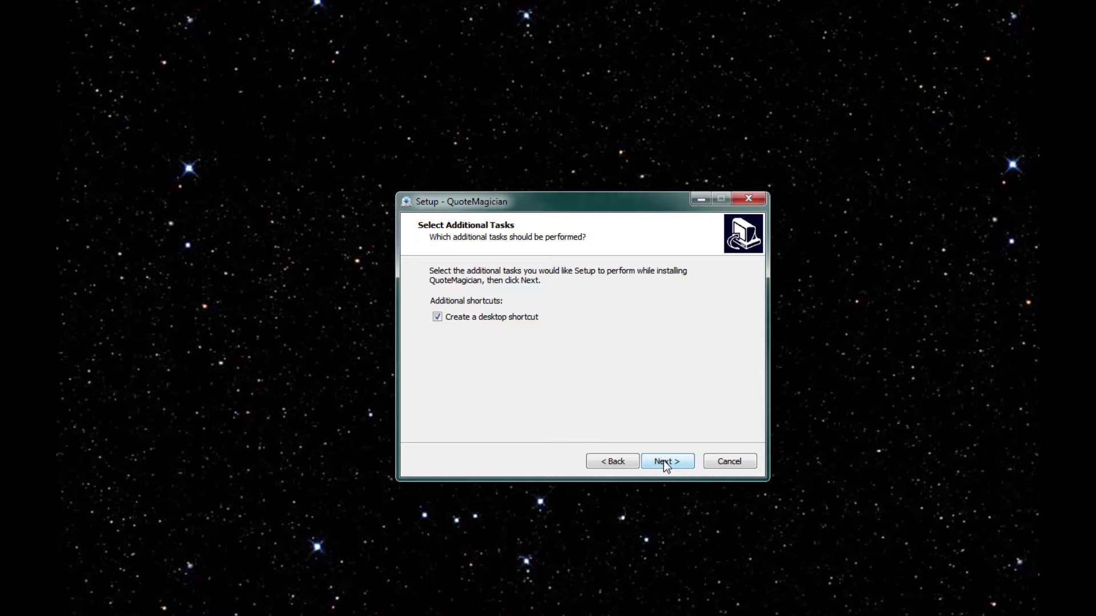
left_click(663, 461)
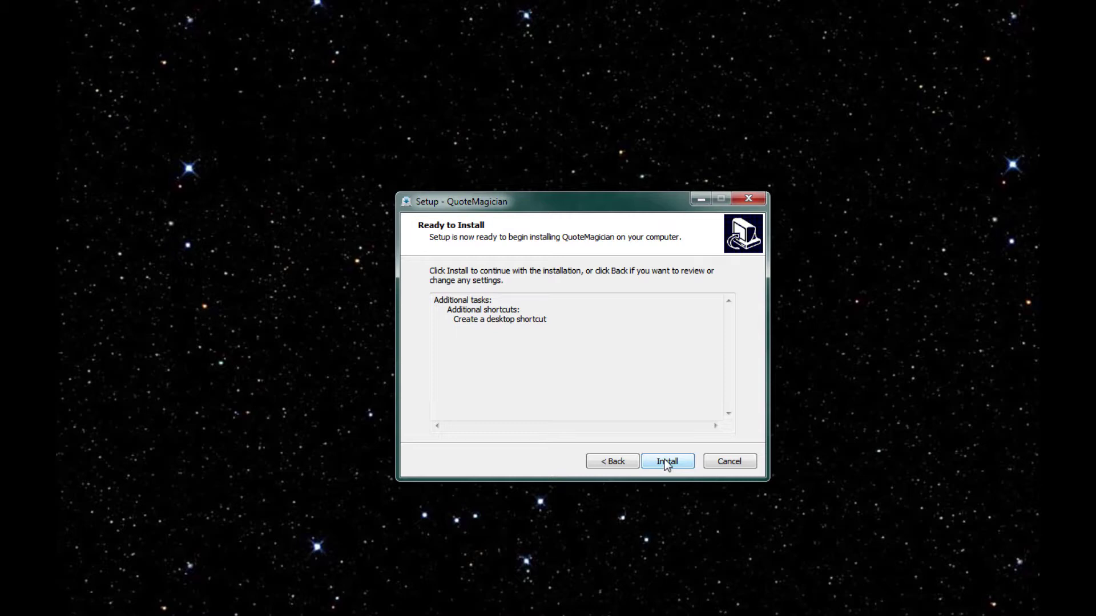
left_click(666, 462)
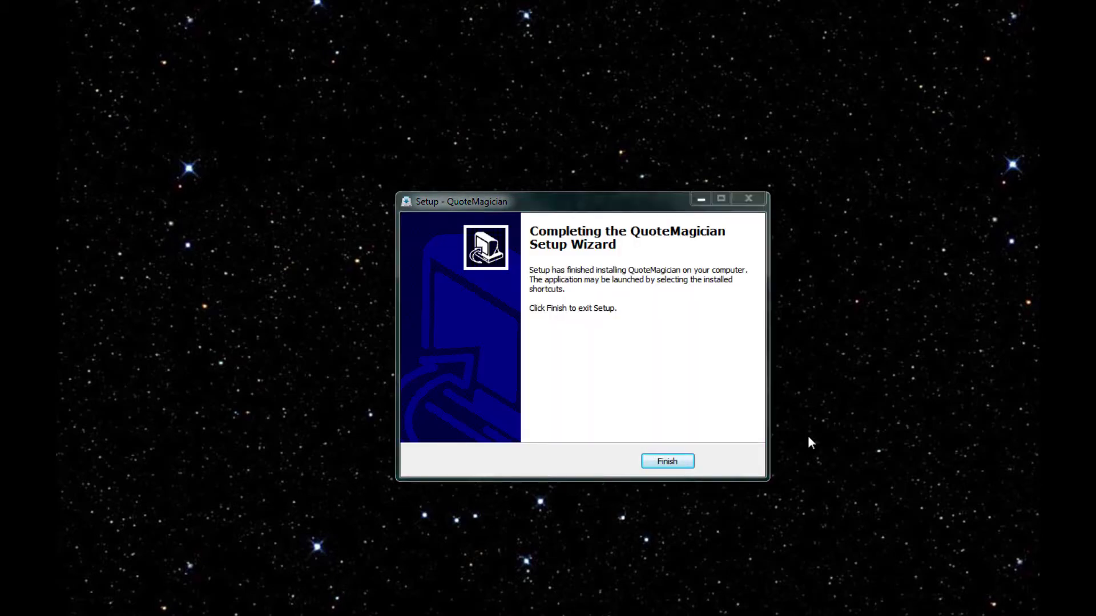
left_click(675, 465)
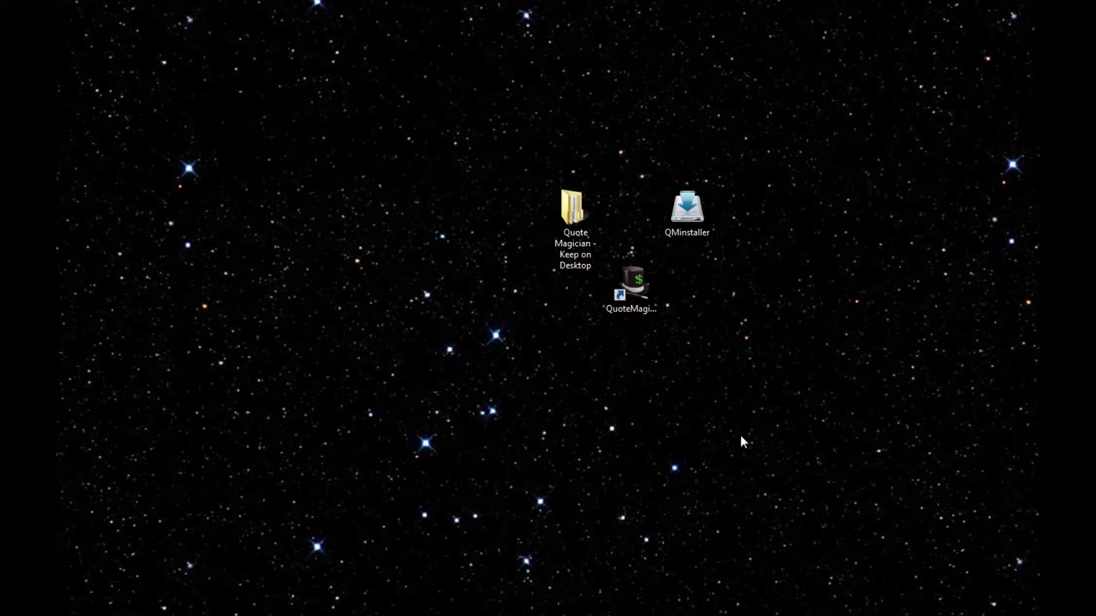
Open the Quote Magician - Keep on Desktop folder, browse its QuoteMagician subfolder, then return
left_click(567, 200)
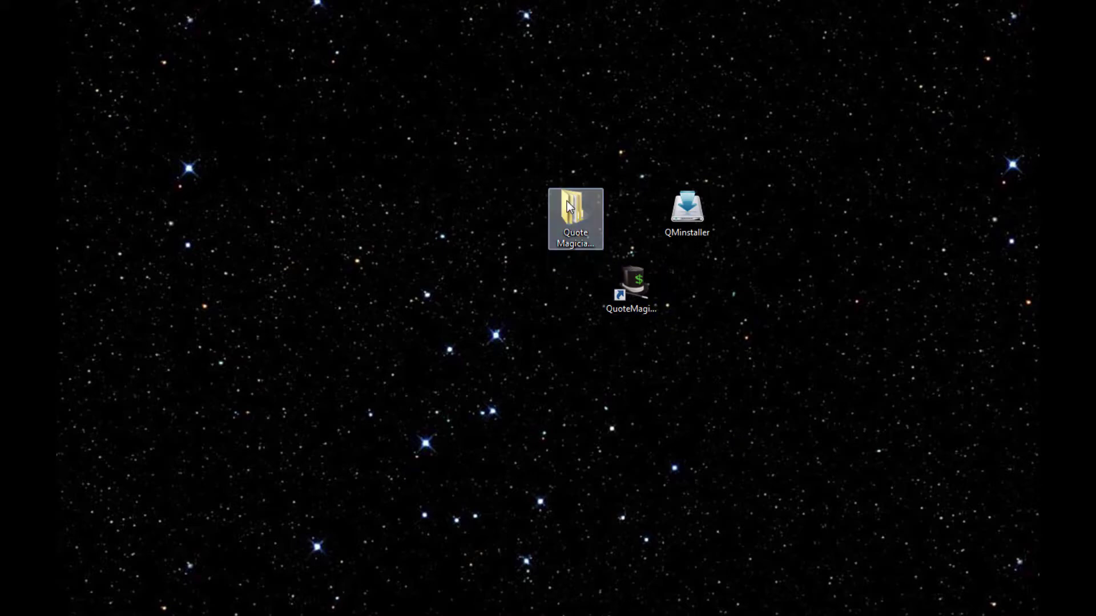
double_click(566, 201)
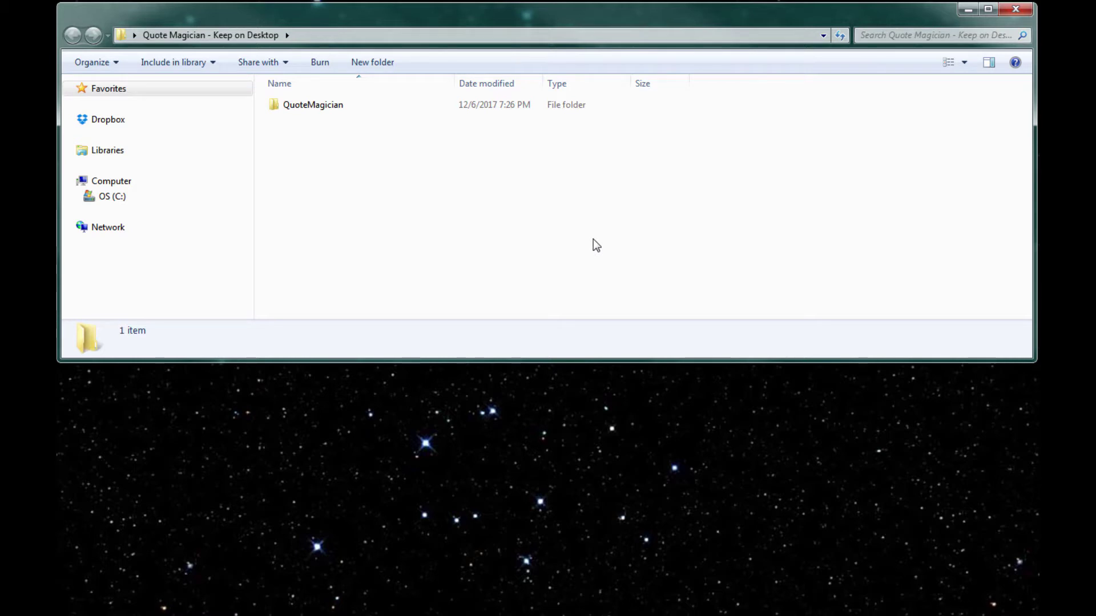
double_click(276, 107)
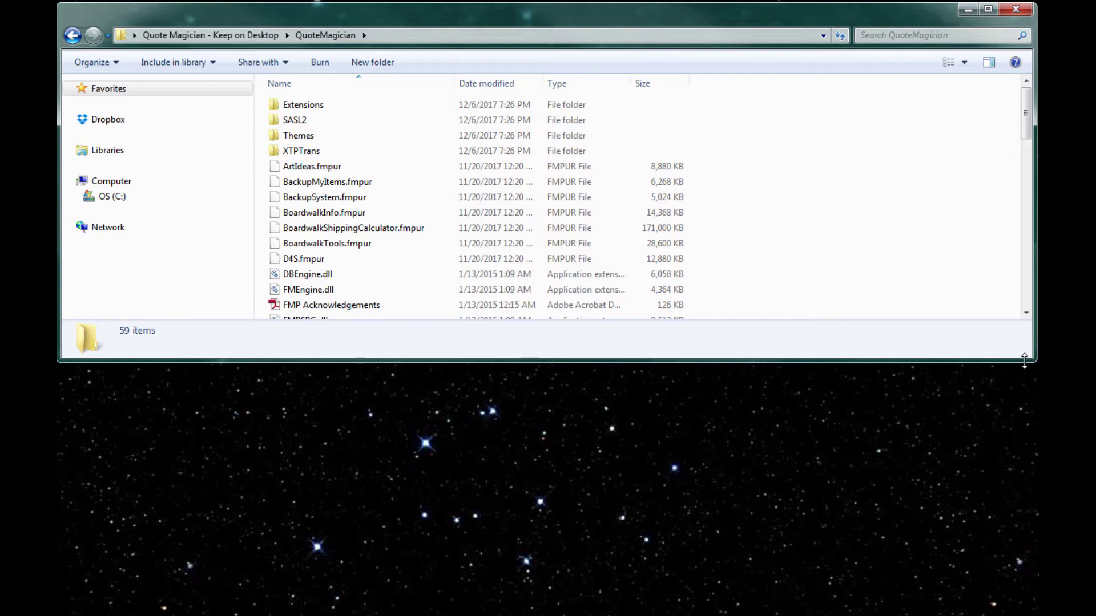
left_click_drag(1024, 362, 1003, 615)
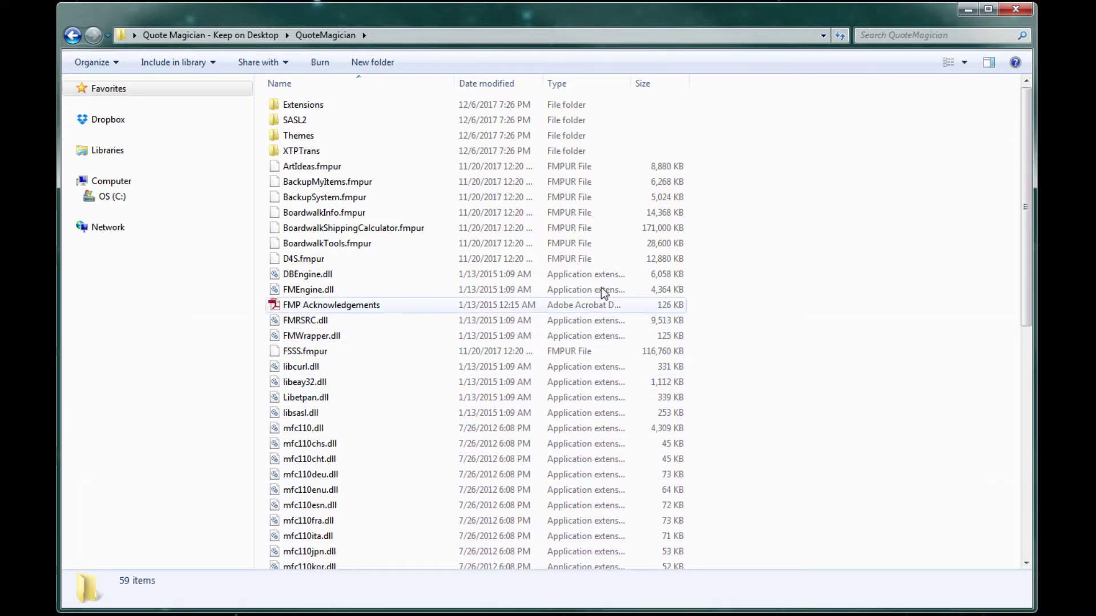
key("BackSpace")
left_click(901, 475)
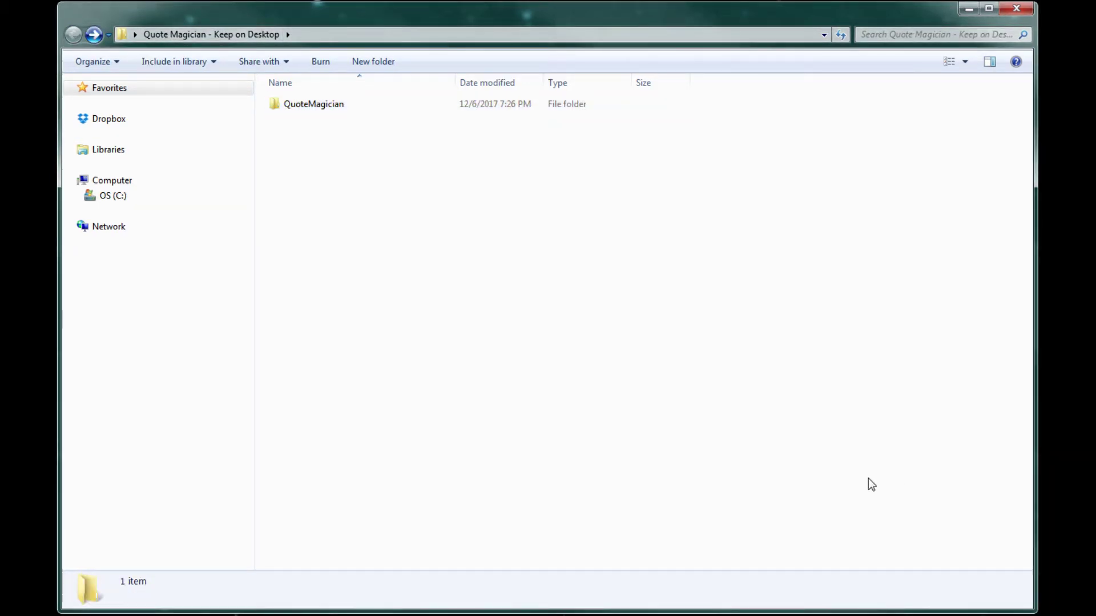
Drag QMinstaller from the desktop into the Quote Magician folder and close the folder window
left_click_drag(563, 608, 570, 298)
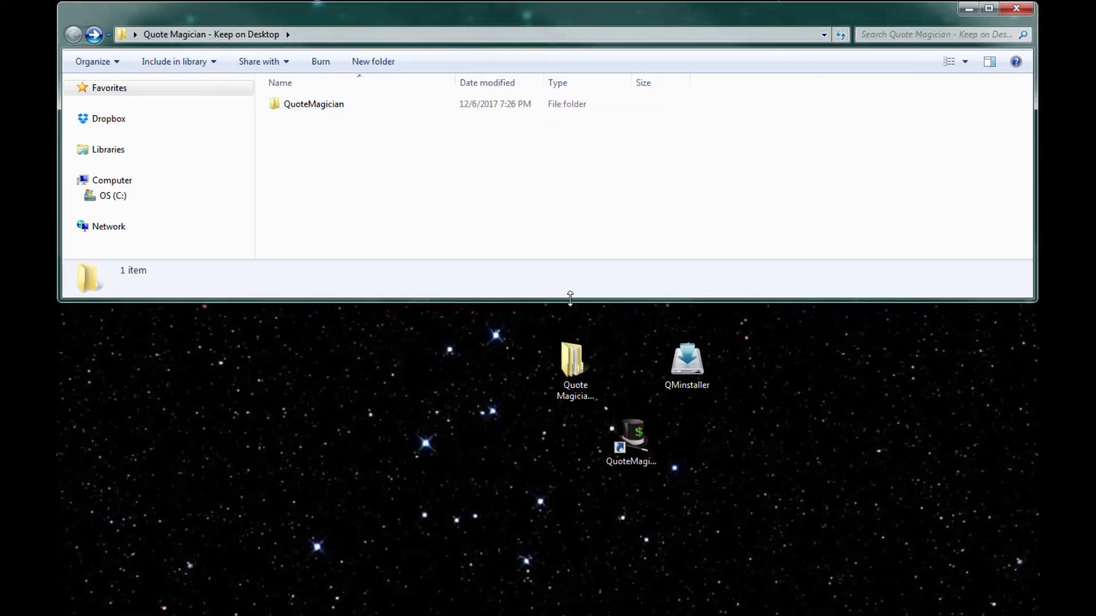
left_click(679, 361)
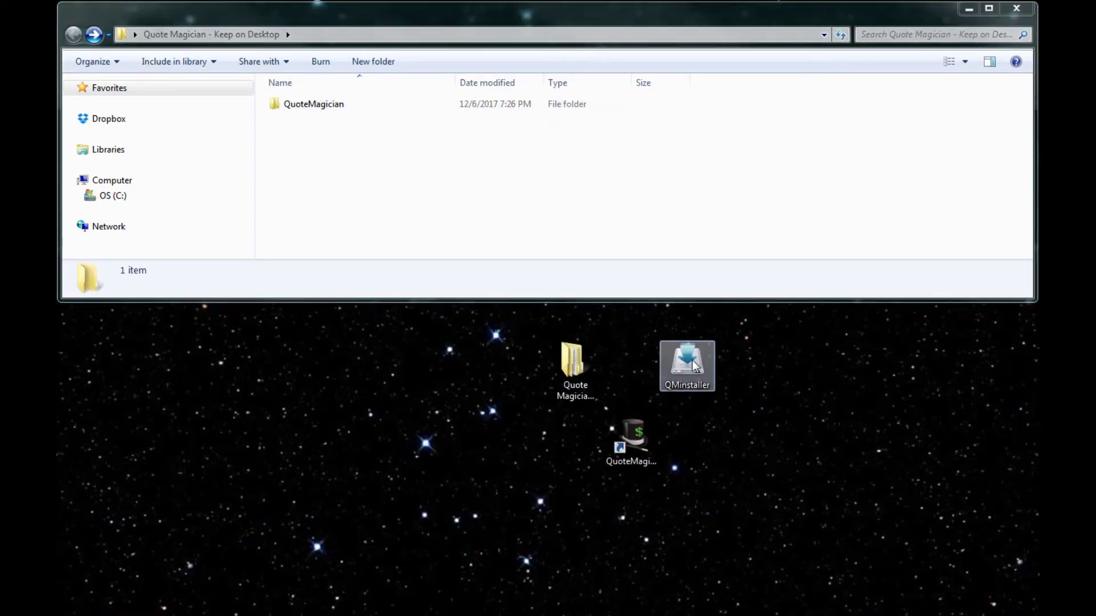
left_click_drag(679, 360, 663, 365)
left_click_drag(591, 362, 588, 366)
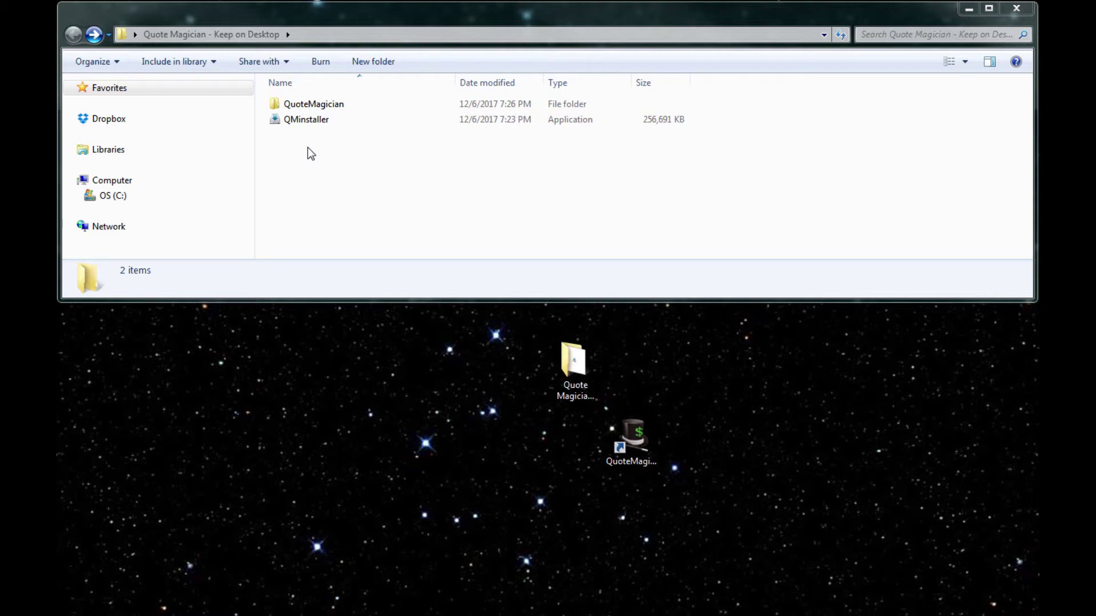
left_click(968, 8)
left_click(637, 439)
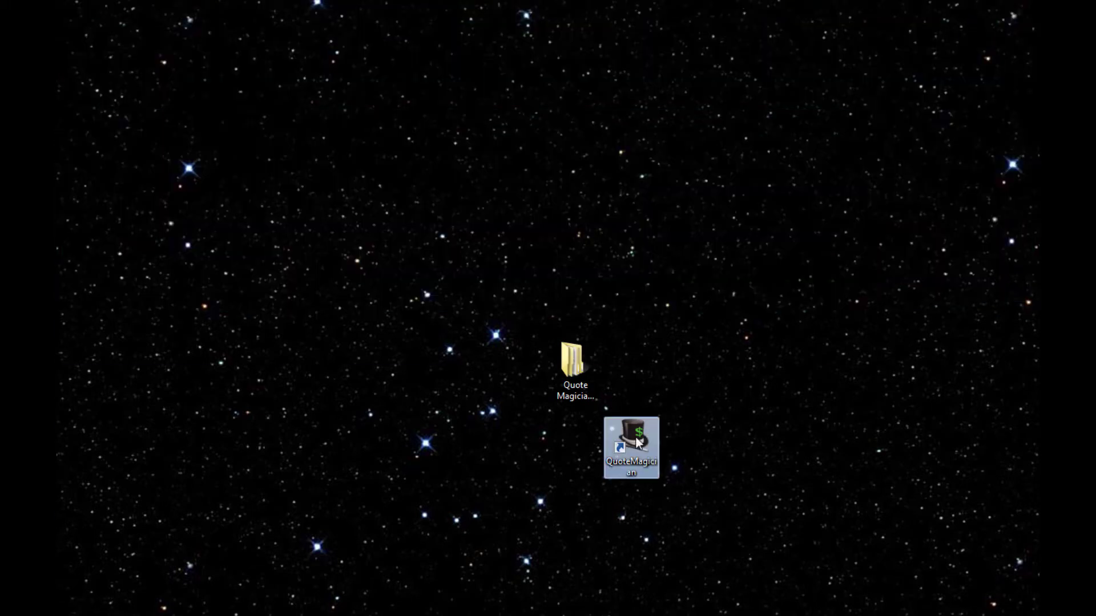
Launch QuoteMagician and fill in the customer number, company name, street address, city, state and zip
double_click(638, 439)
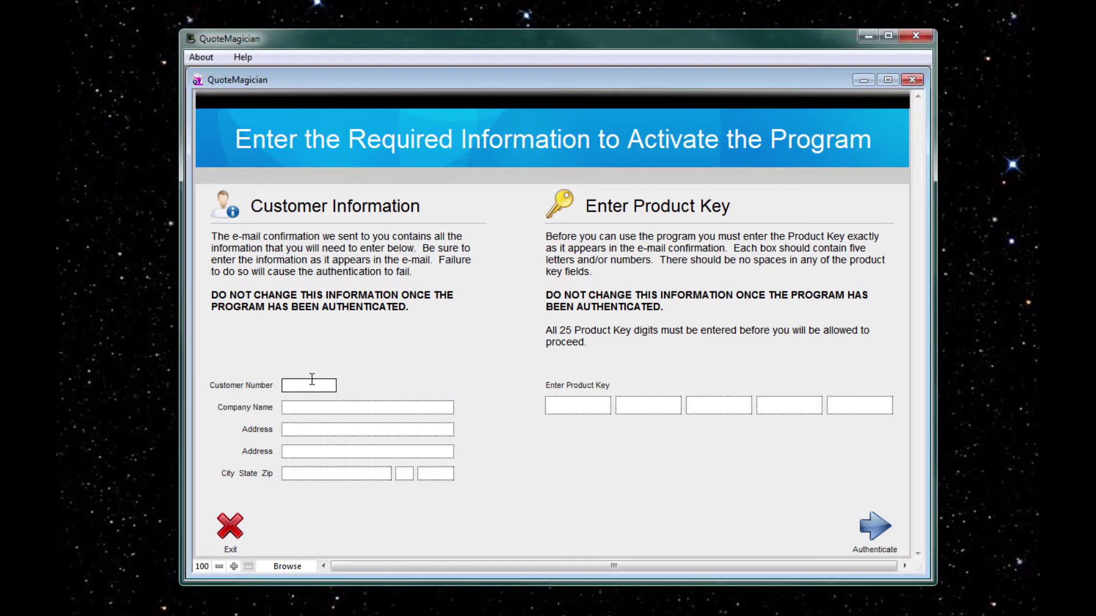
type("12345")
key("Tab")
type("Magical Print and Embroidery")
key("Tab")
type("12")
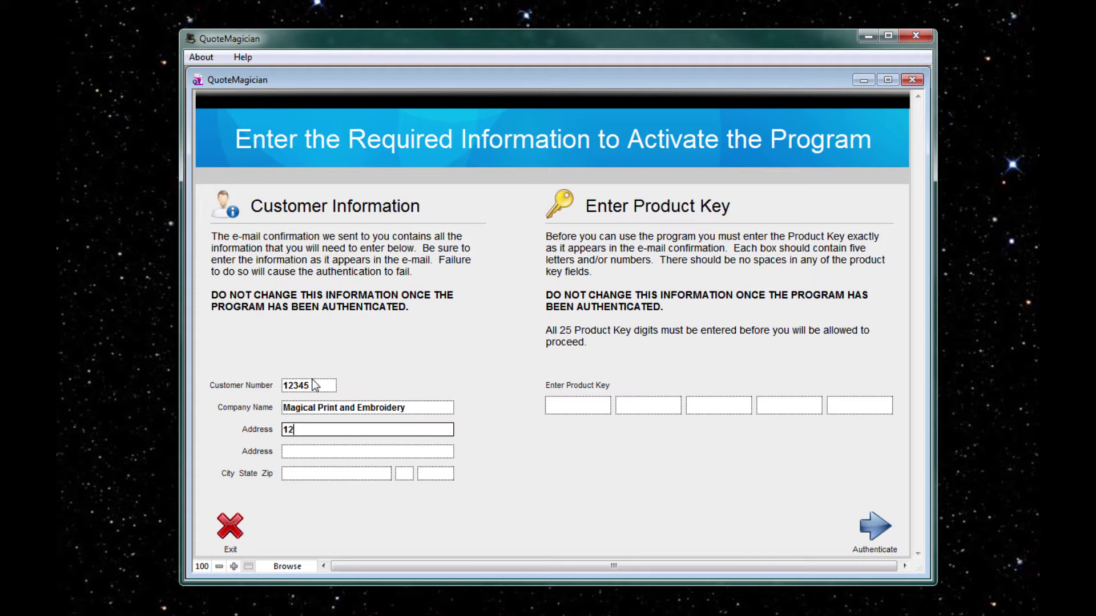
type("3 Spellcaster Lane")
key("Tab")
key("Tab")
type("O")
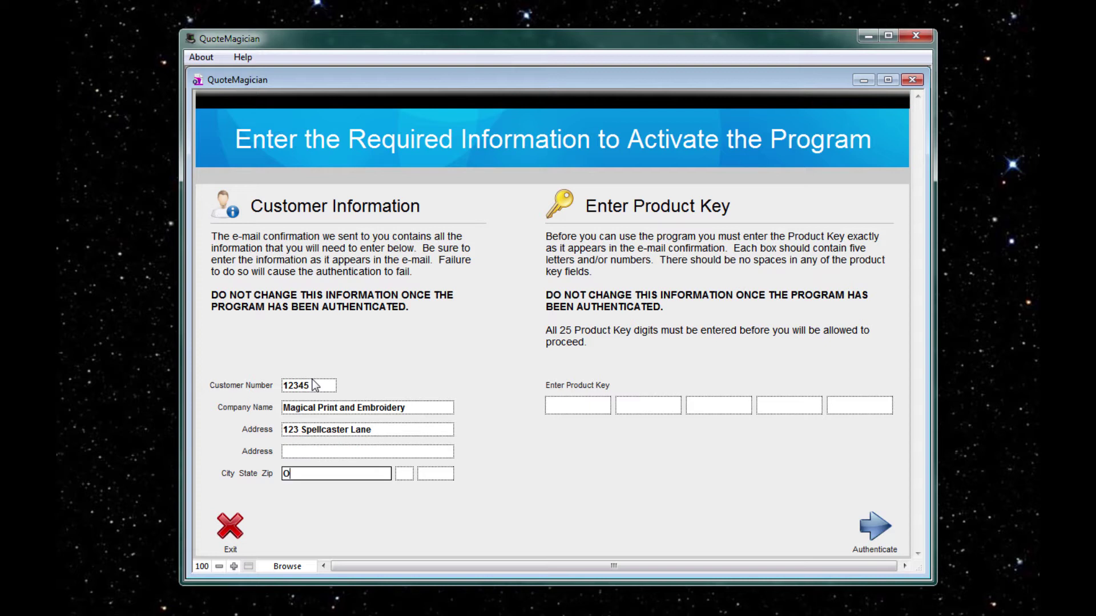
type("rlando")
key("Tab")
type("FL")
key("Tab")
type("12345")
Enter the 25-character product key and submit it for authentication
key("Tab")
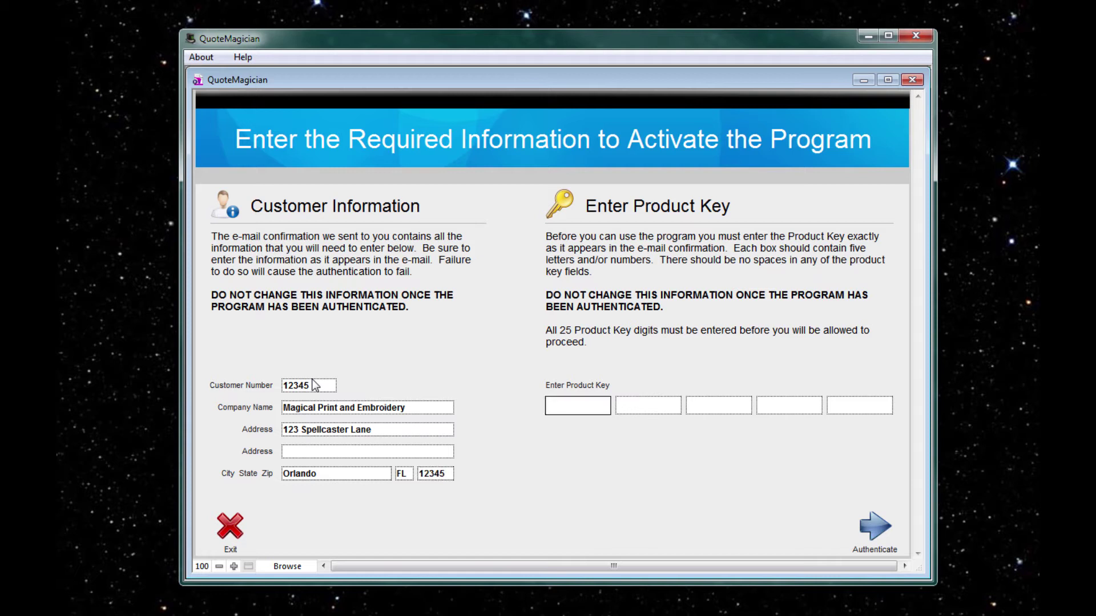
type("ABCDE12345FGHJK")
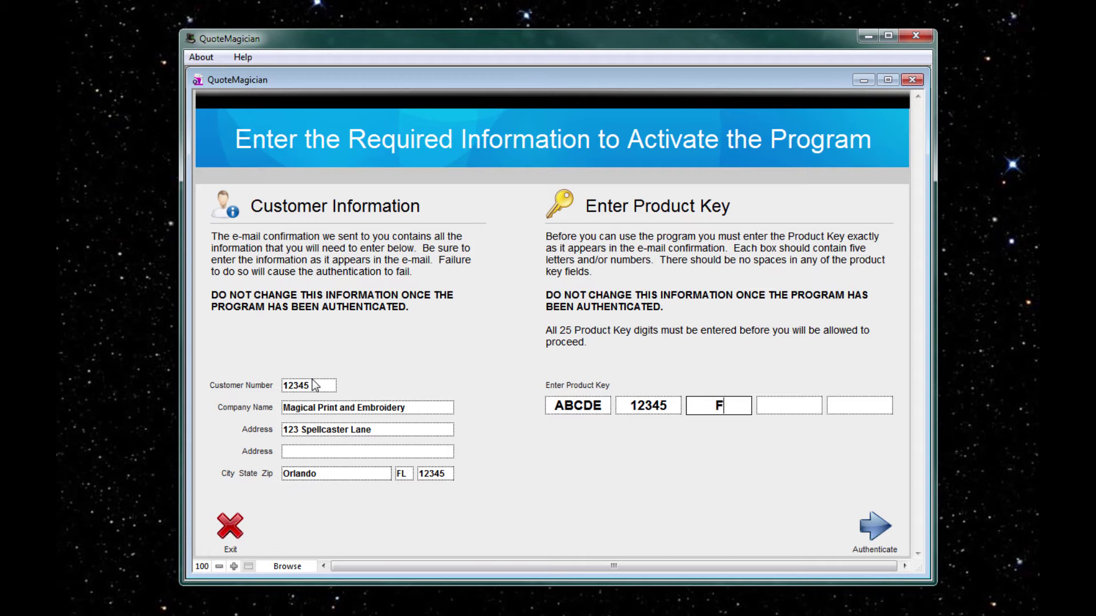
type("67890")
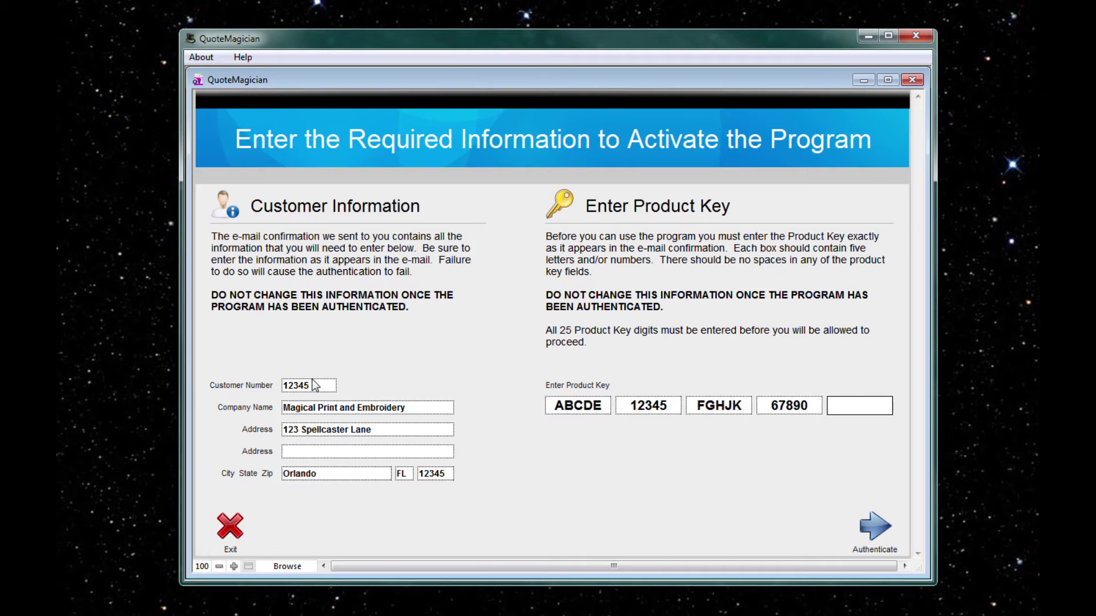
type("LMNPR")
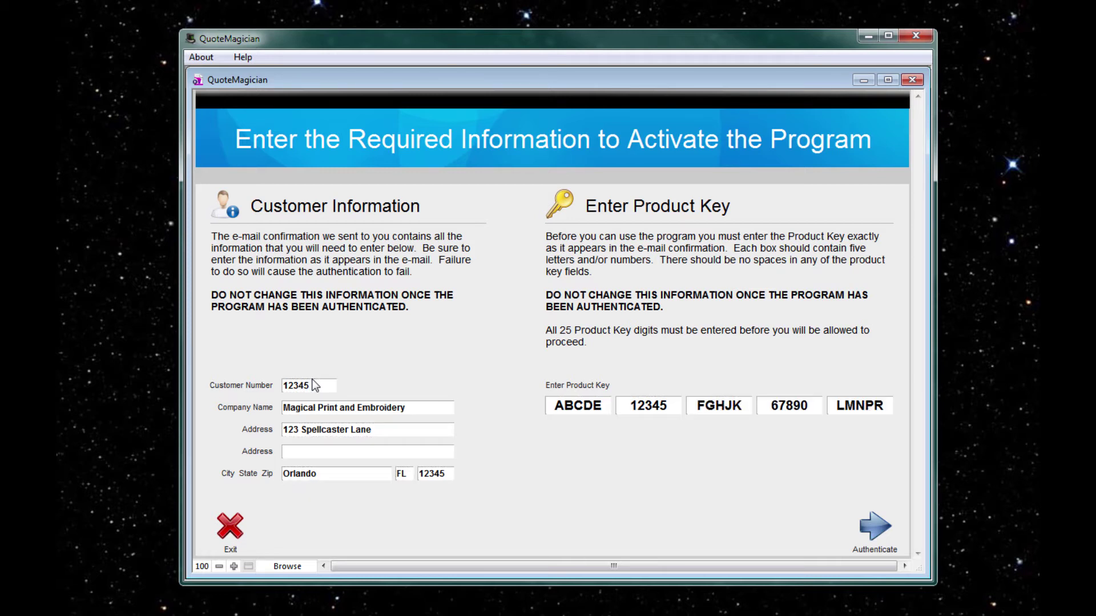
left_click(877, 531)
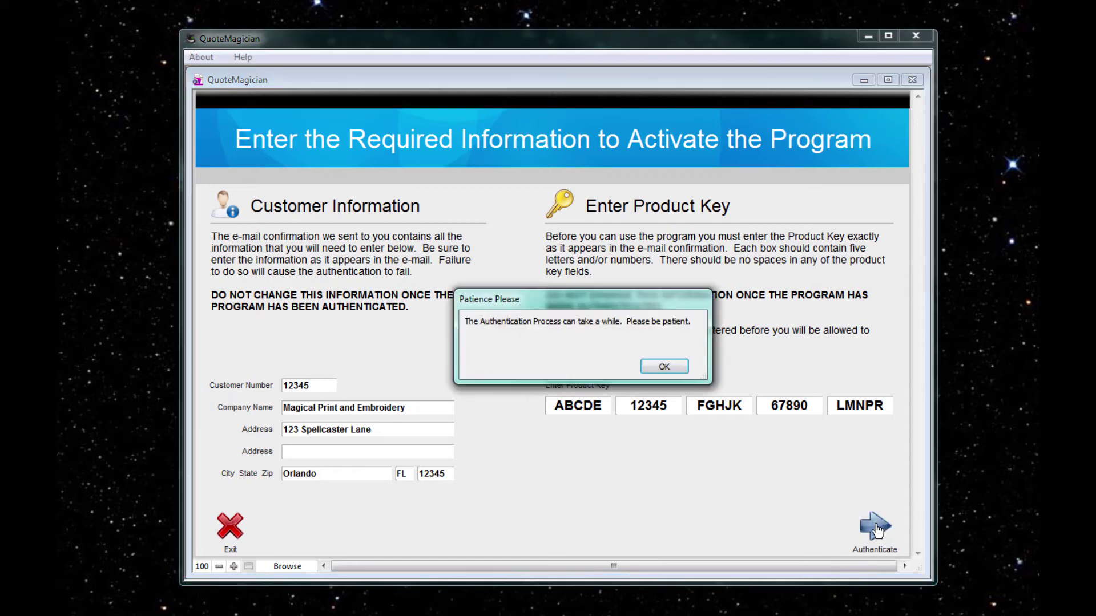
Dismiss the Patience Please notice, check both disclaimer pages, and go to Quote Magician's main menu
left_click(664, 367)
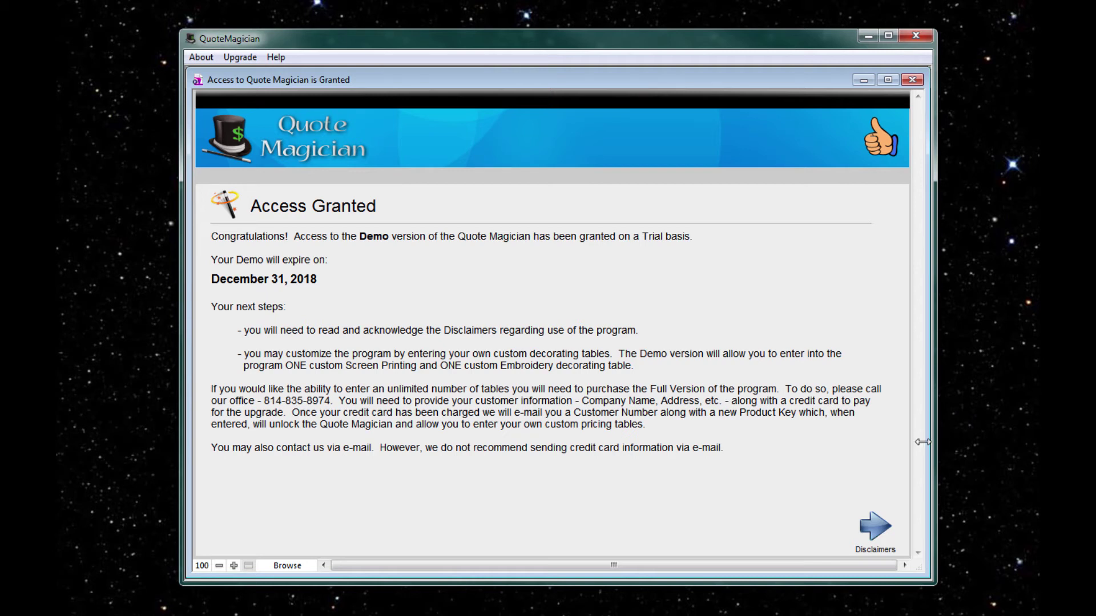
left_click(874, 532)
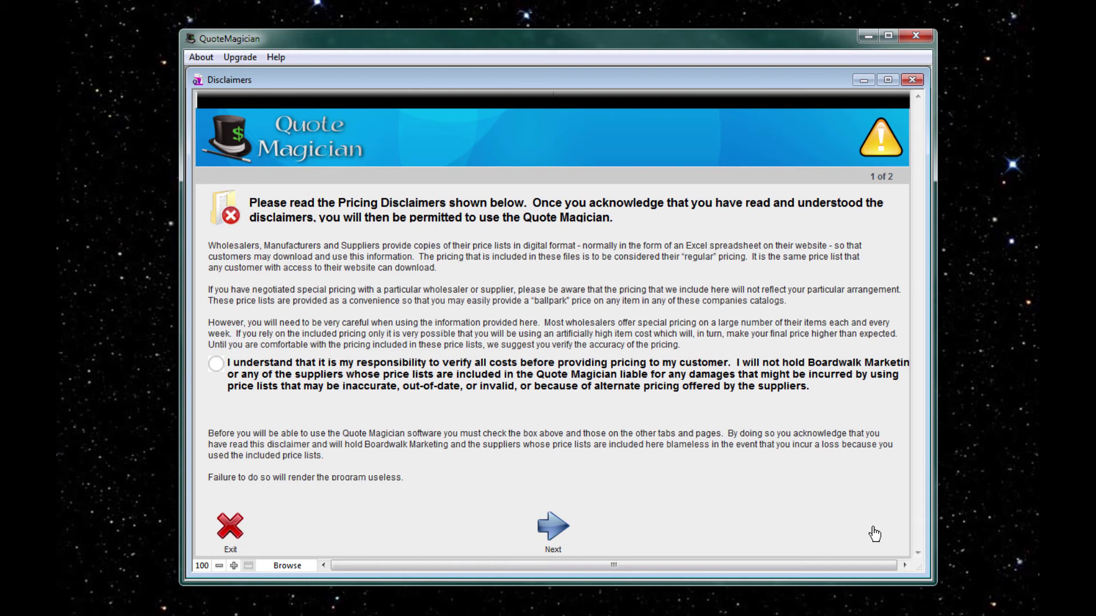
left_click(216, 364)
left_click(552, 530)
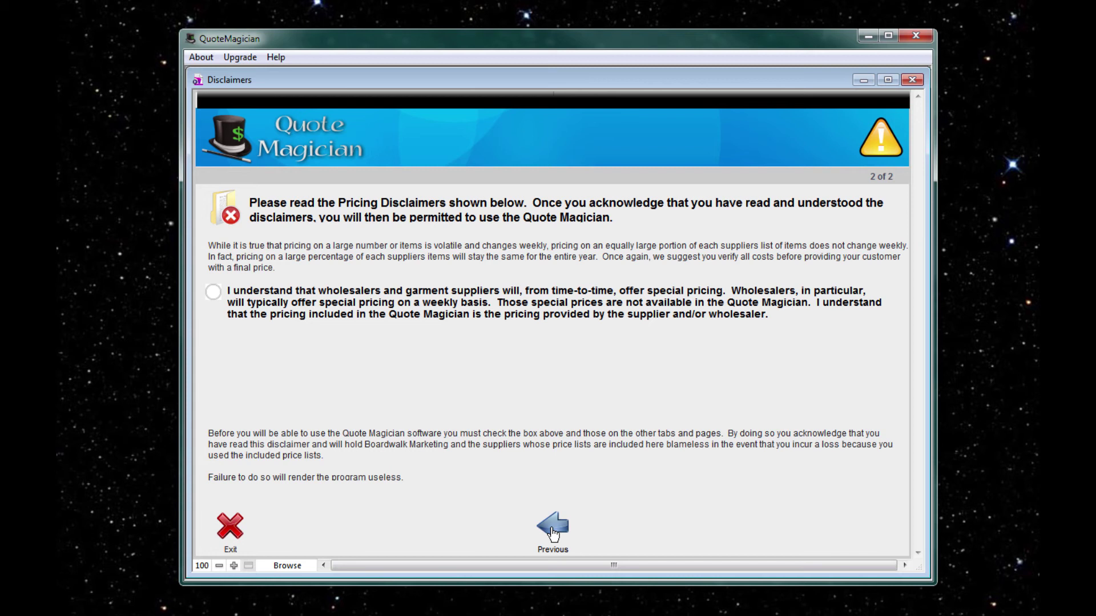
left_click(216, 293)
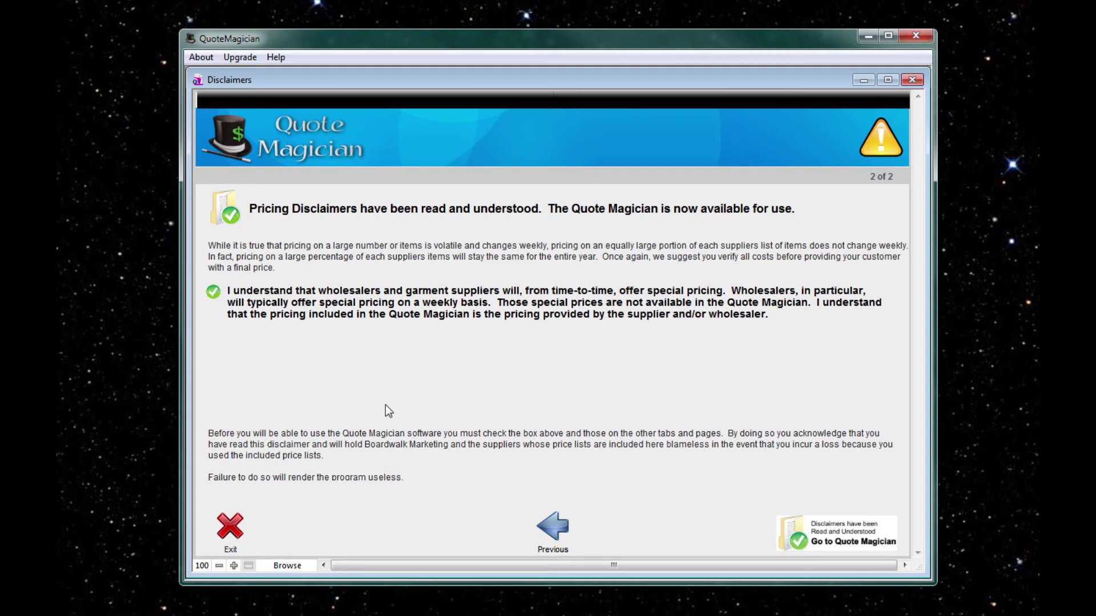
left_click(833, 540)
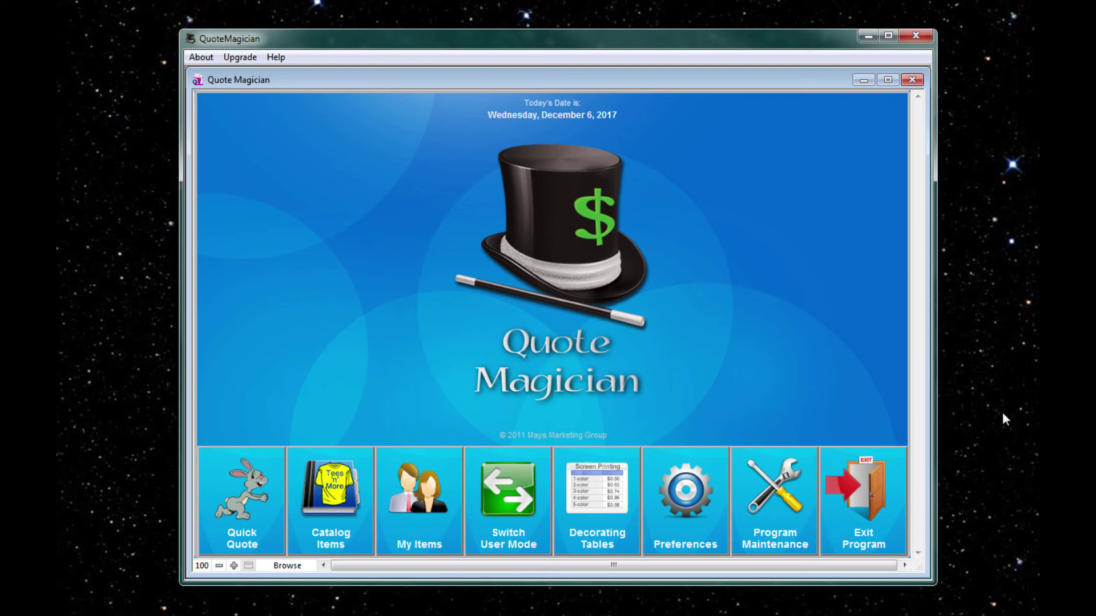
Exit QuoteMagician with confirmation, then relaunch it from its desktop shortcut
left_click(866, 505)
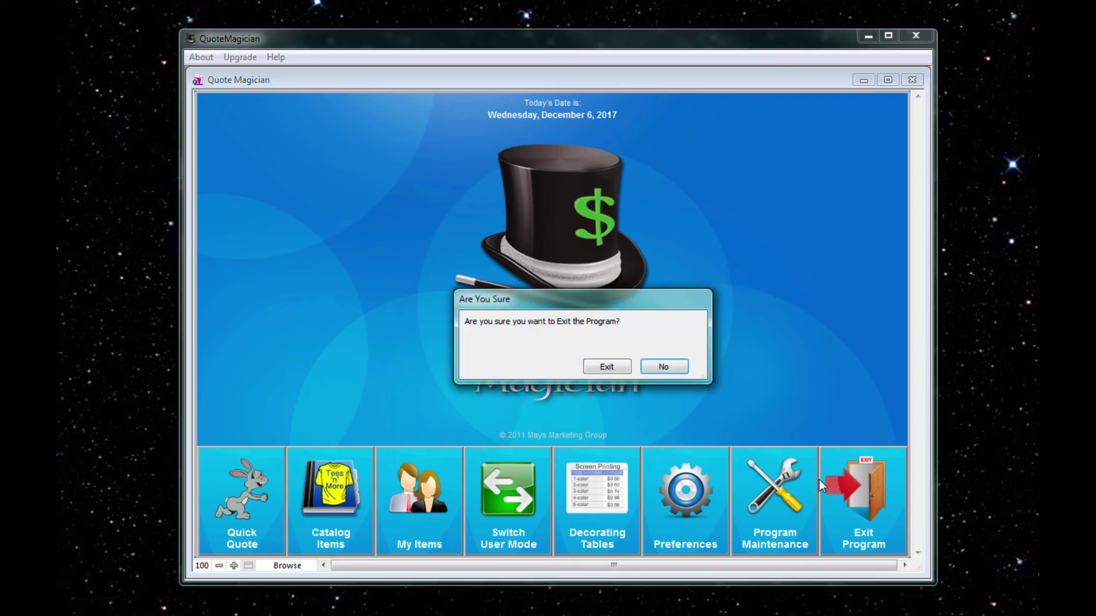
left_click(612, 368)
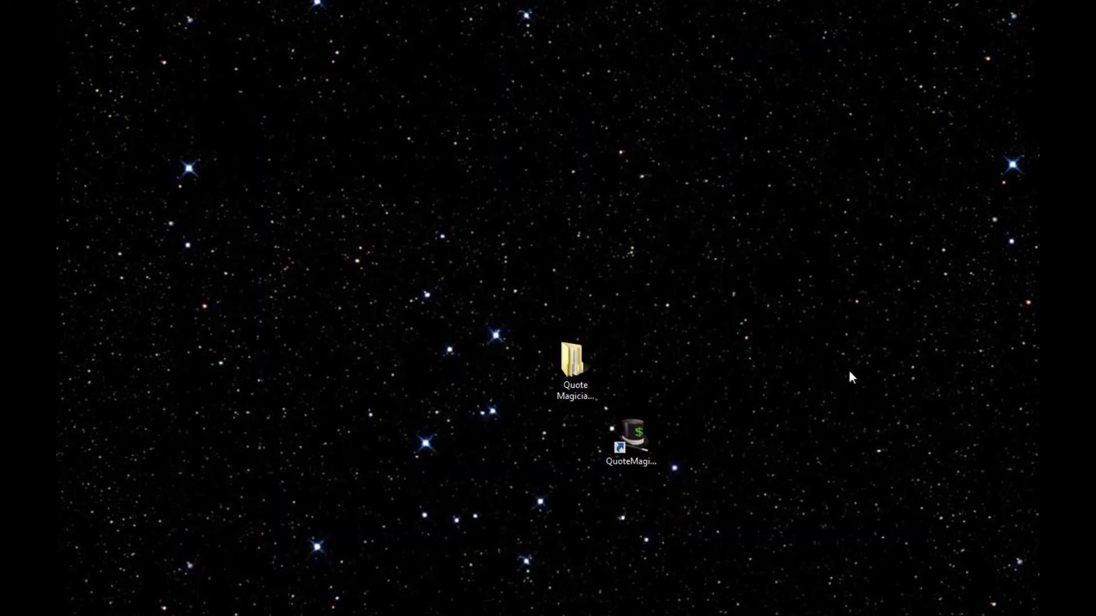
double_click(631, 435)
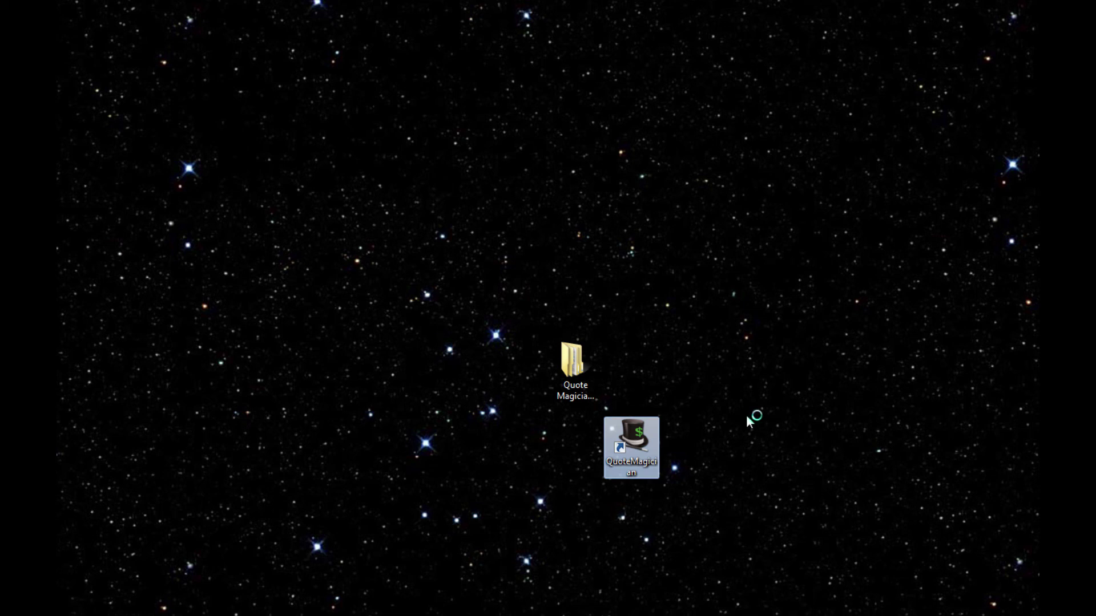